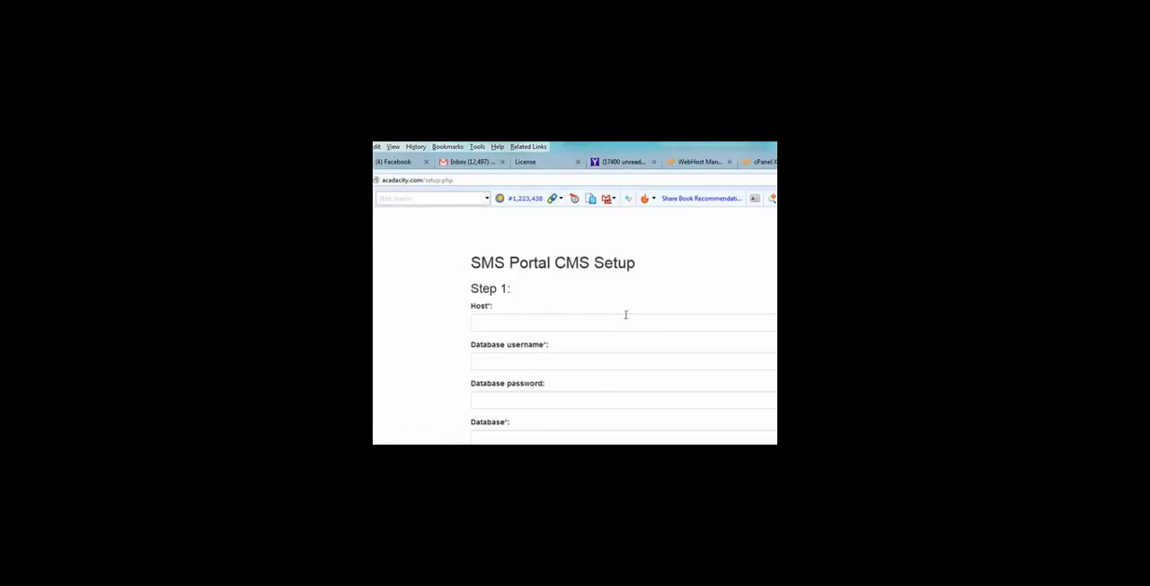
# Copy the database user name cada_sder45 from the MySQL Database Wizard into the setup form's Database username
pyautogui.click(769, 163)
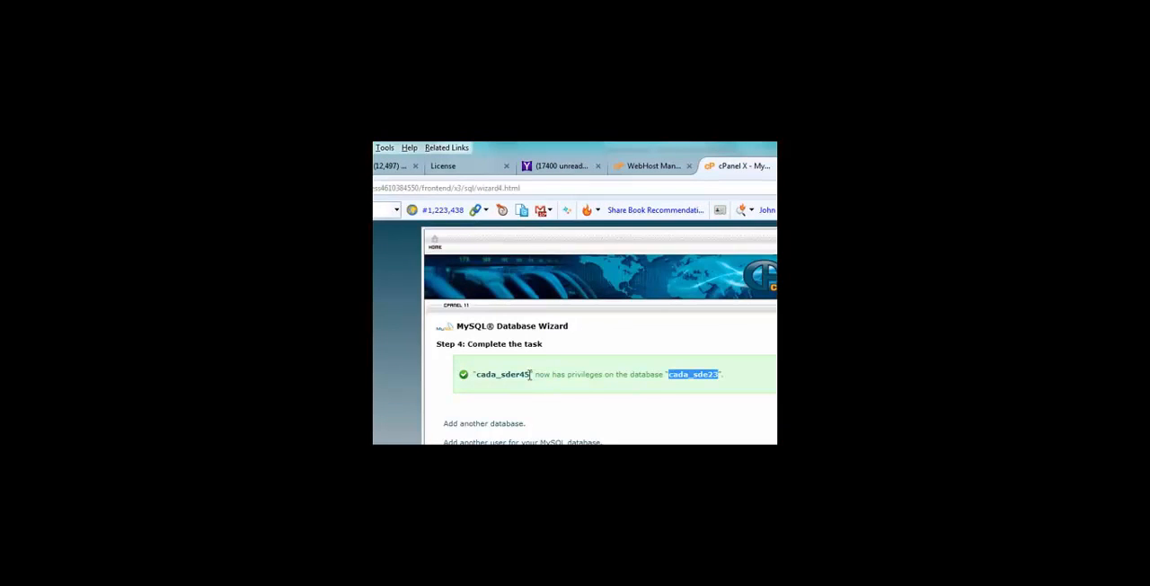
pyautogui.moveTo(532, 374); pyautogui.dragTo(497, 375)
pyautogui.click(485, 374)
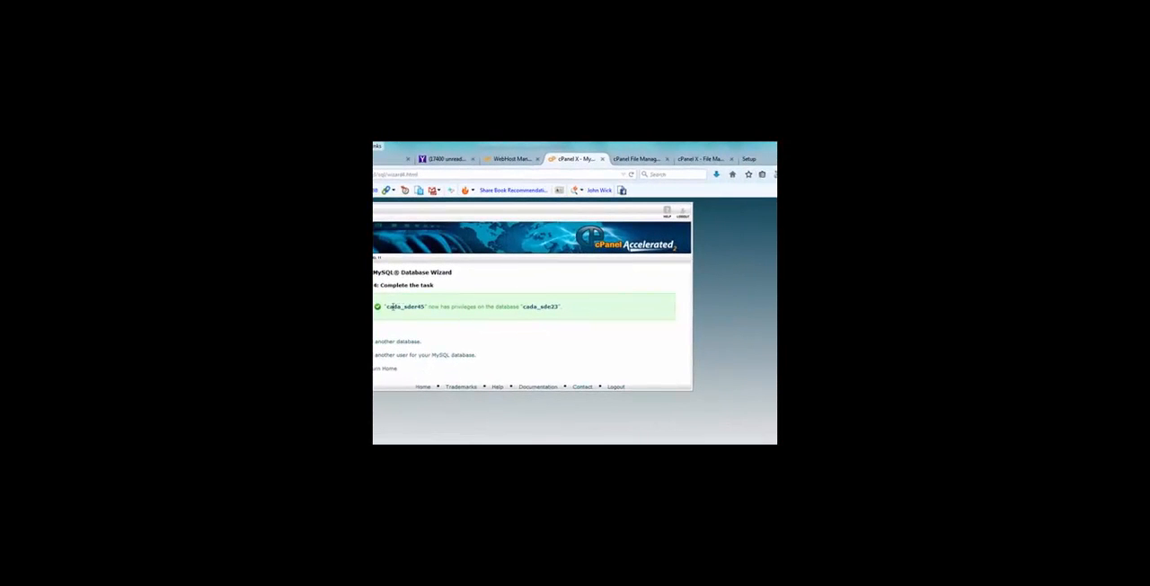
pyautogui.moveTo(385, 307); pyautogui.dragTo(426, 307)
pyautogui.hotkey('ctrl', 'c')
pyautogui.click(748, 159)
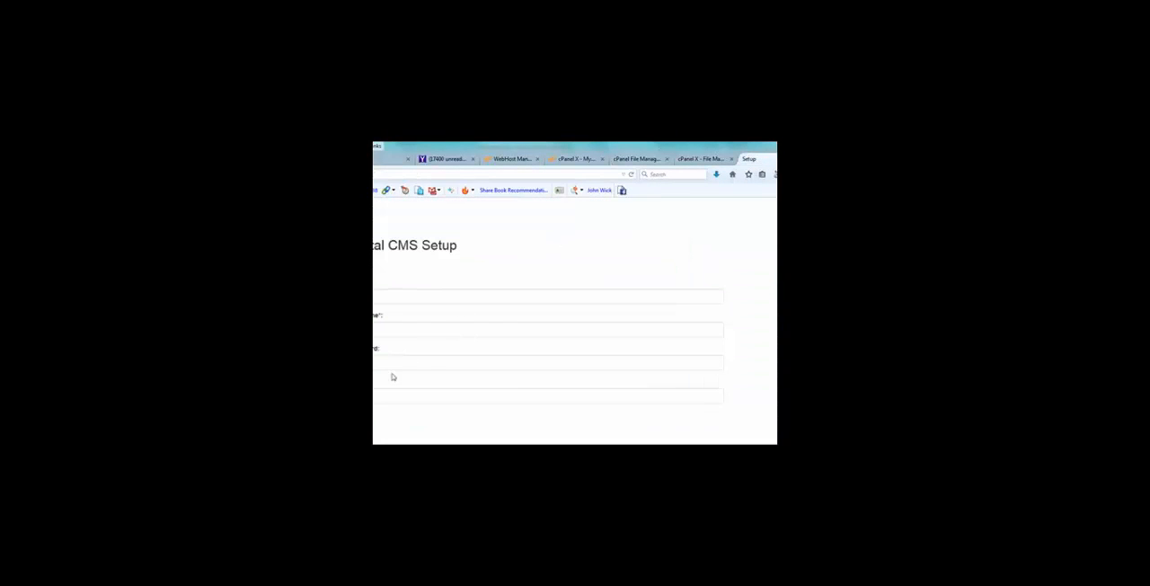
pyautogui.click(387, 333)
pyautogui.hotkey('ctrl', 'v')
# Set the setup form's host to localhost and enter the database password
pyautogui.click(444, 281)
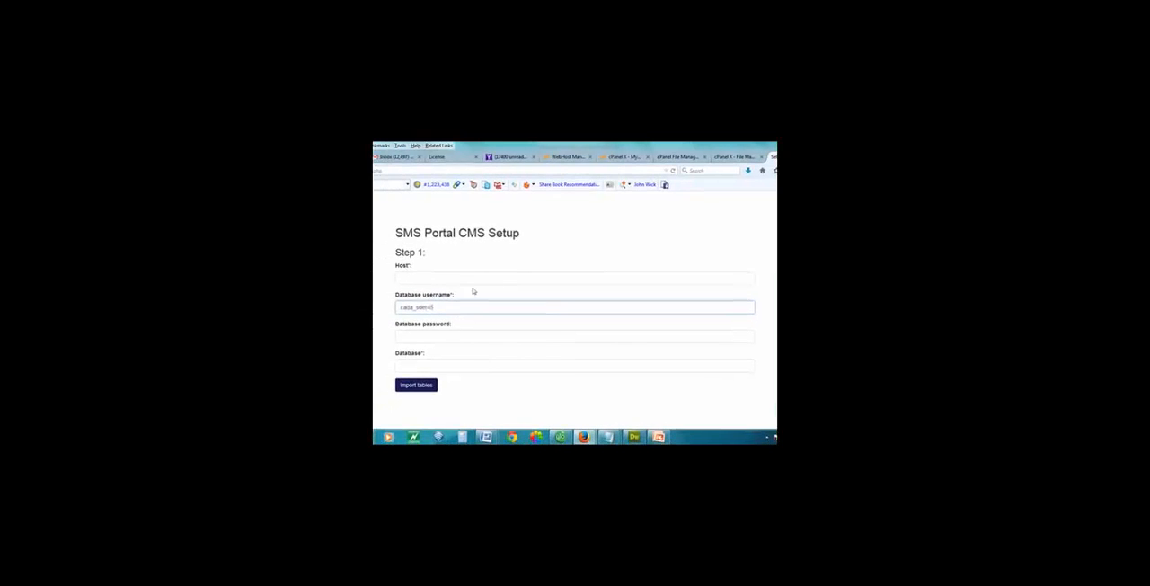
pyautogui.write('lo')
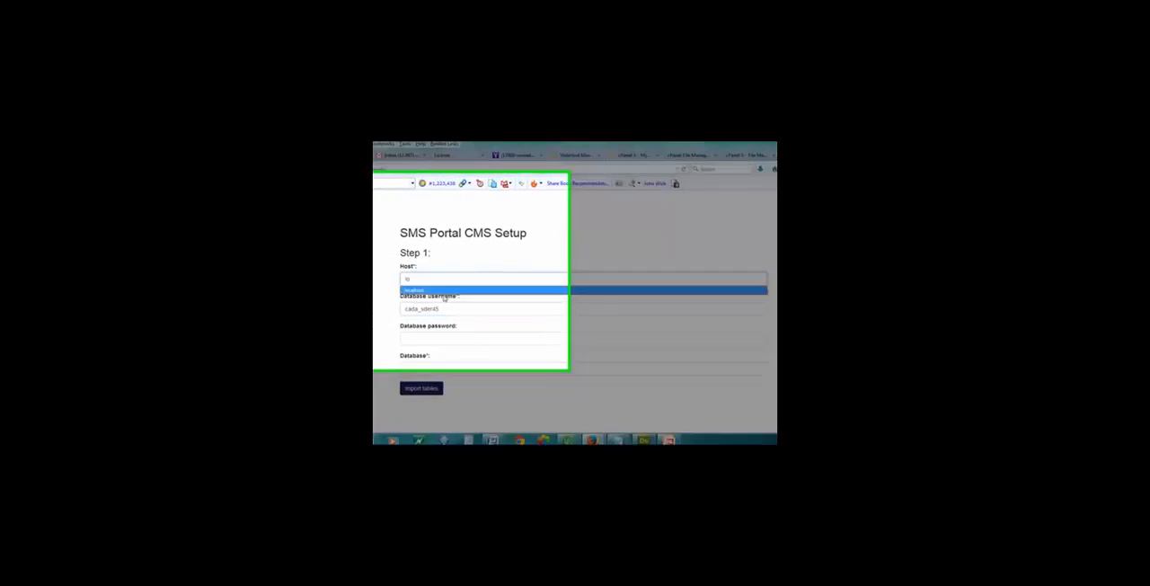
pyautogui.click(438, 289)
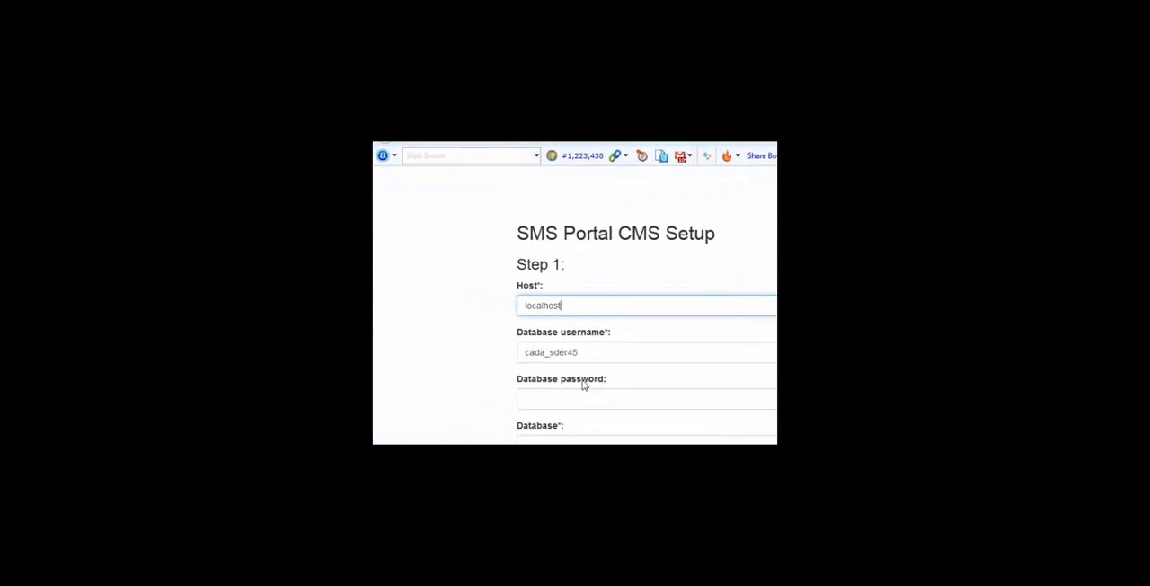
pyautogui.click(570, 401)
pyautogui.write('pass')
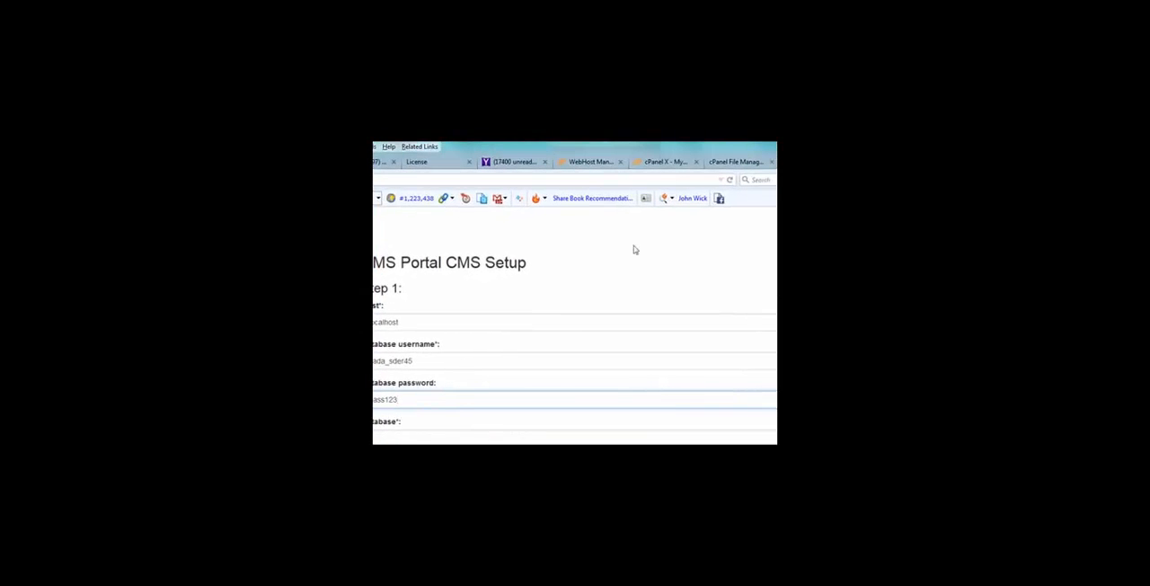
# Copy the database name cada_sde23 from the MySQL Database Wizard into the setup form and import the tables
pyautogui.click(665, 164)
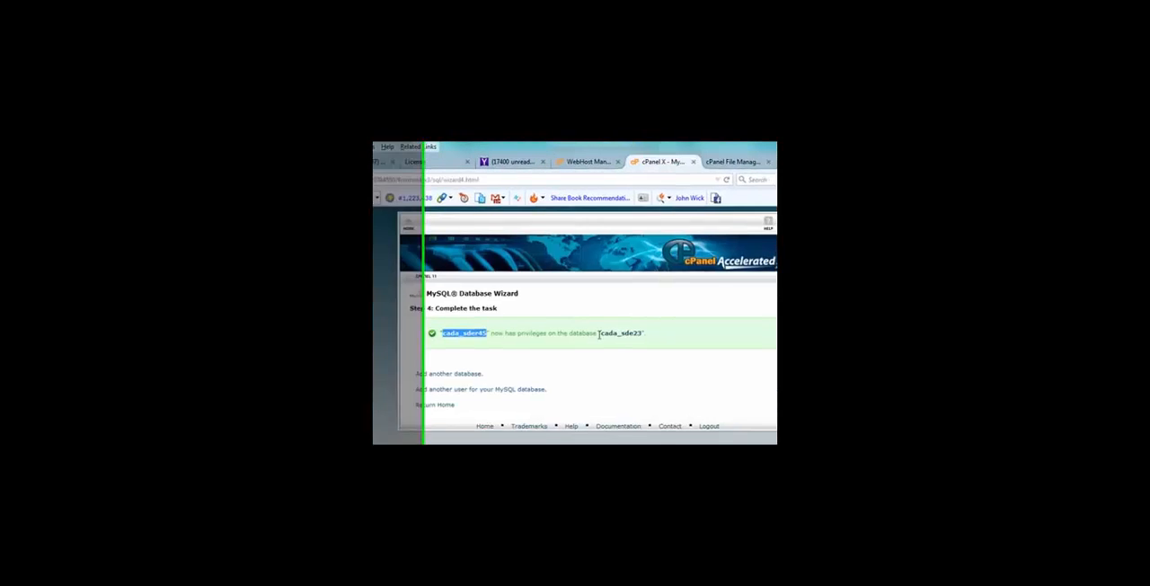
pyautogui.moveTo(603, 334); pyautogui.dragTo(639, 334)
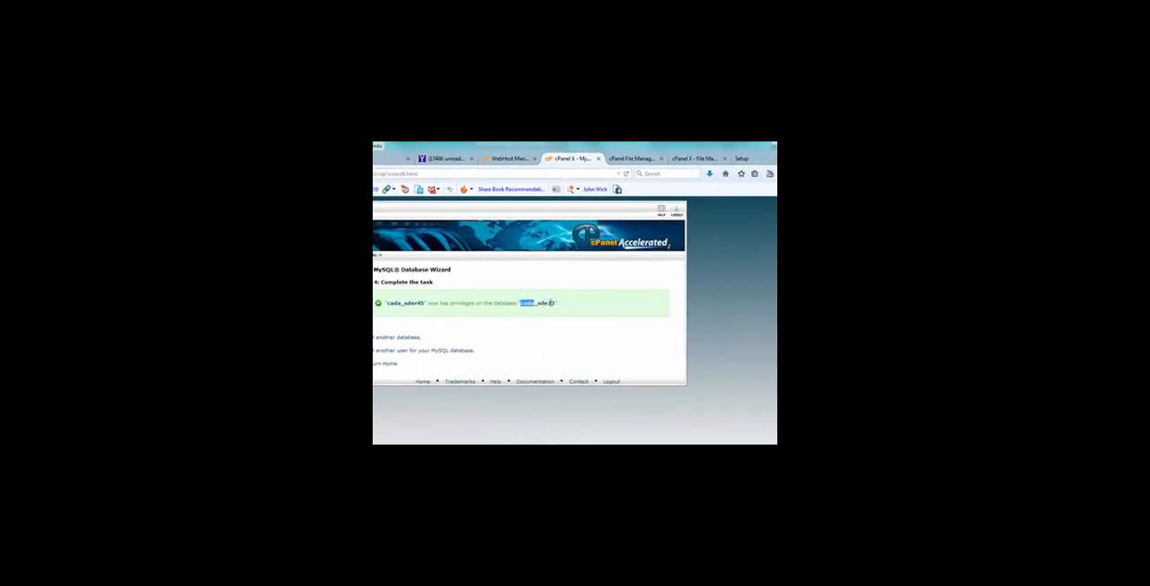
pyautogui.moveTo(551, 303); pyautogui.dragTo(558, 303)
pyautogui.hotkey('ctrl', 'c')
pyautogui.click(746, 159)
pyautogui.click(458, 366)
pyautogui.hotkey('ctrl', 'v')
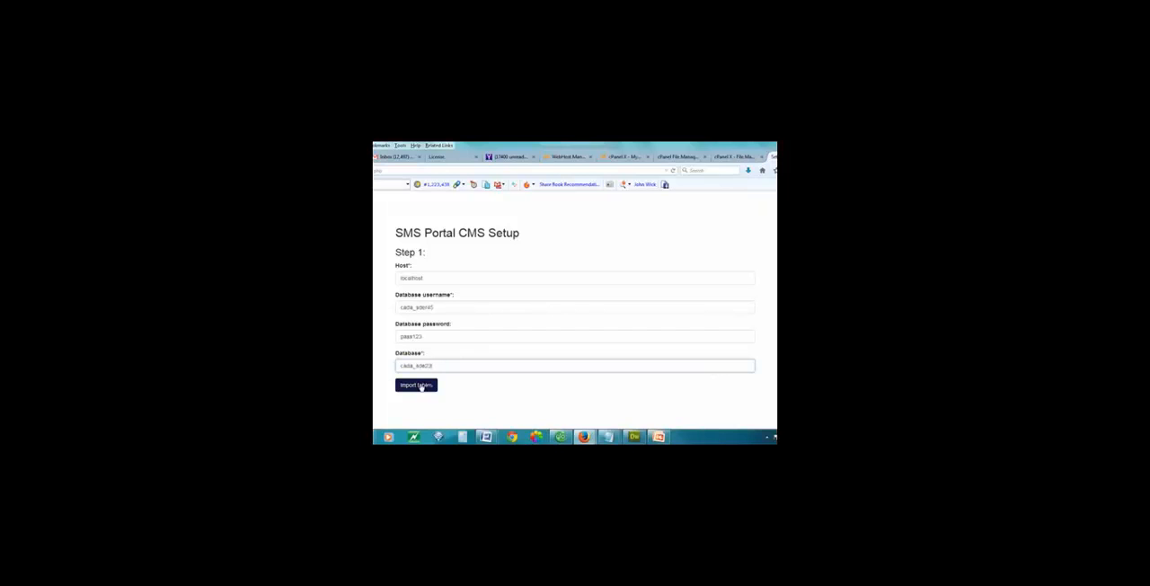
pyautogui.click(421, 388)
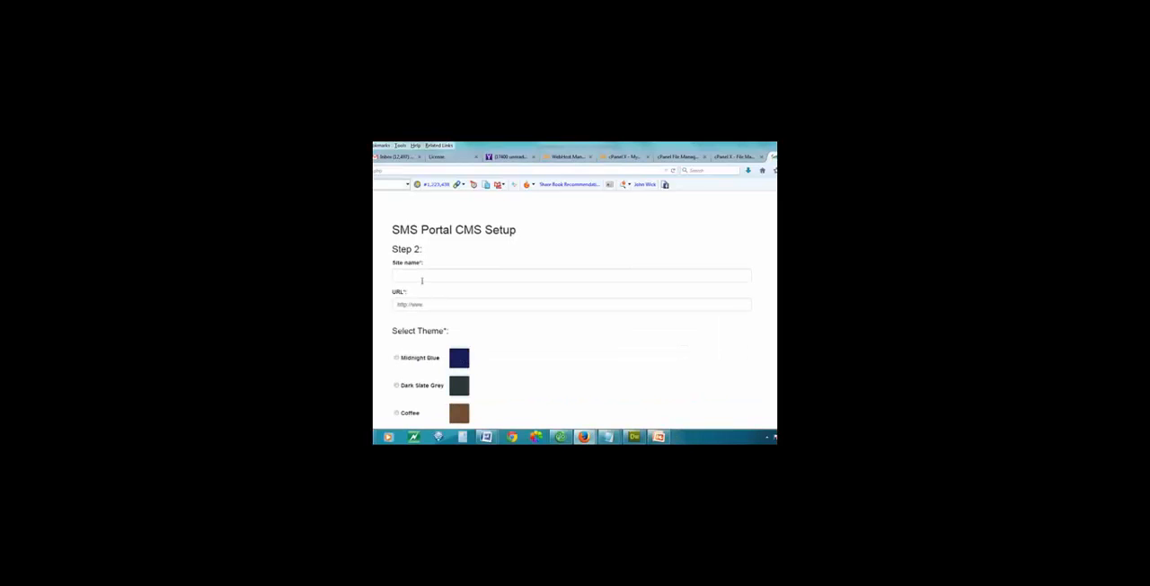
# Set the site name to Acada SMS Portal in Step 2 of the portal setup
pyautogui.click(422, 281)
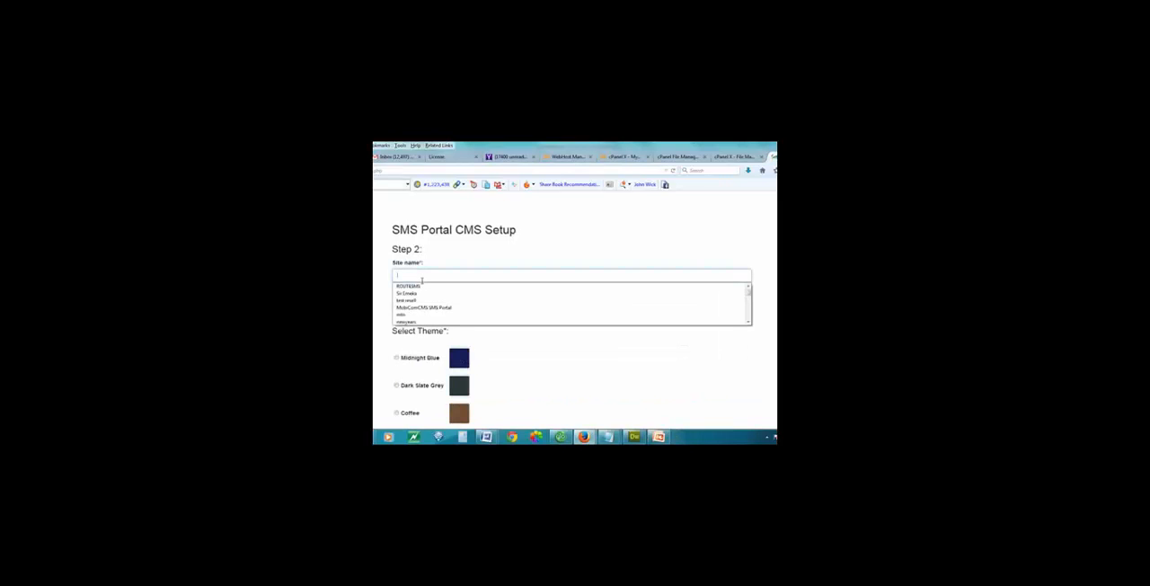
pyautogui.click(491, 245)
pyautogui.click(453, 274)
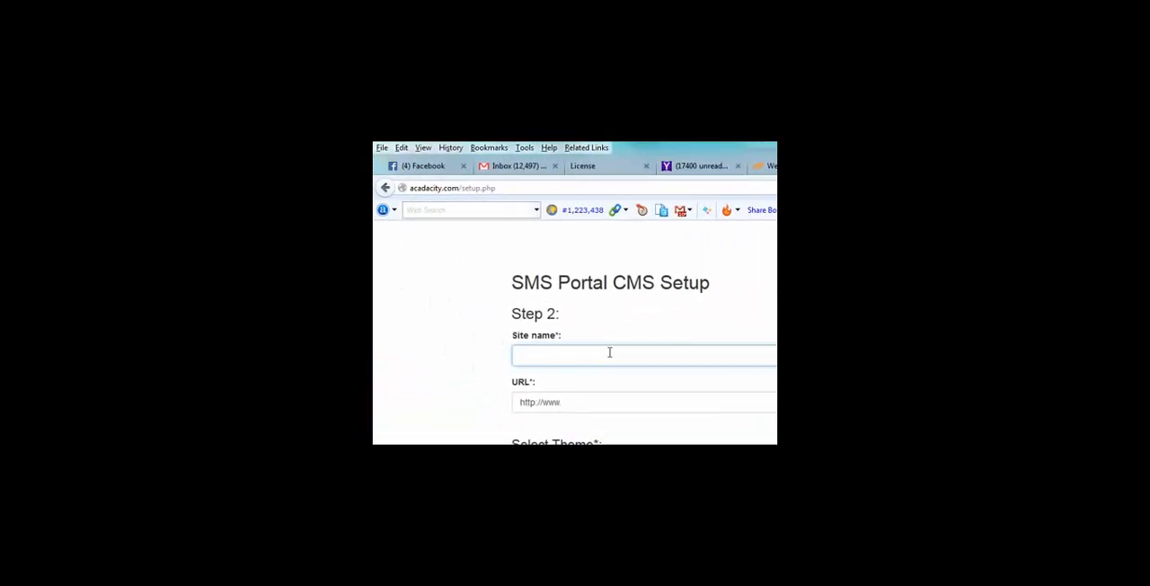
pyautogui.write('ACADA SMS PORTAL')
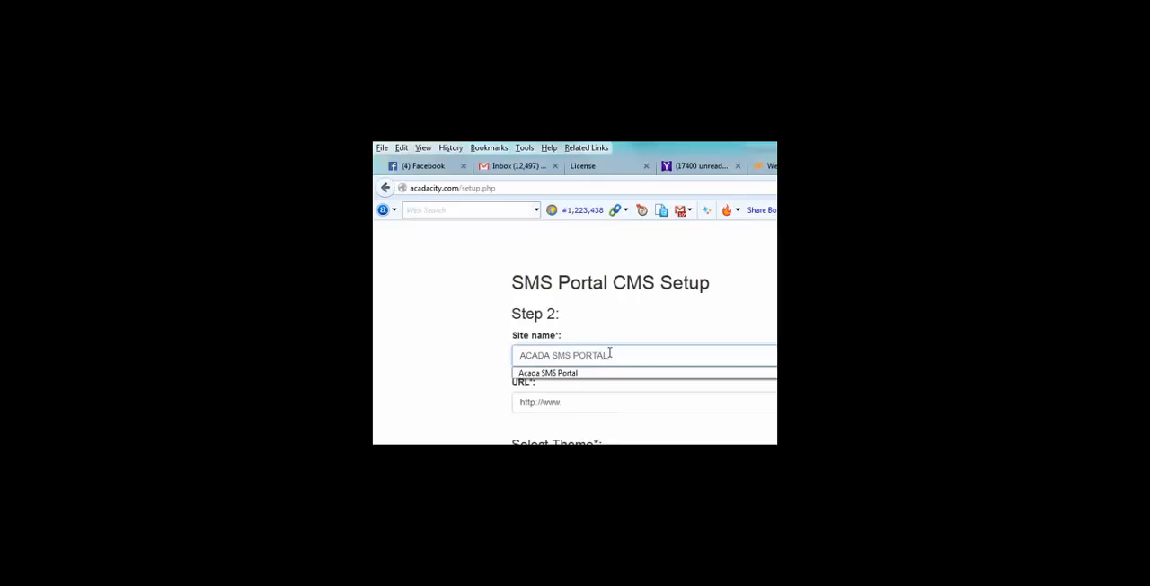
pyautogui.click(594, 374)
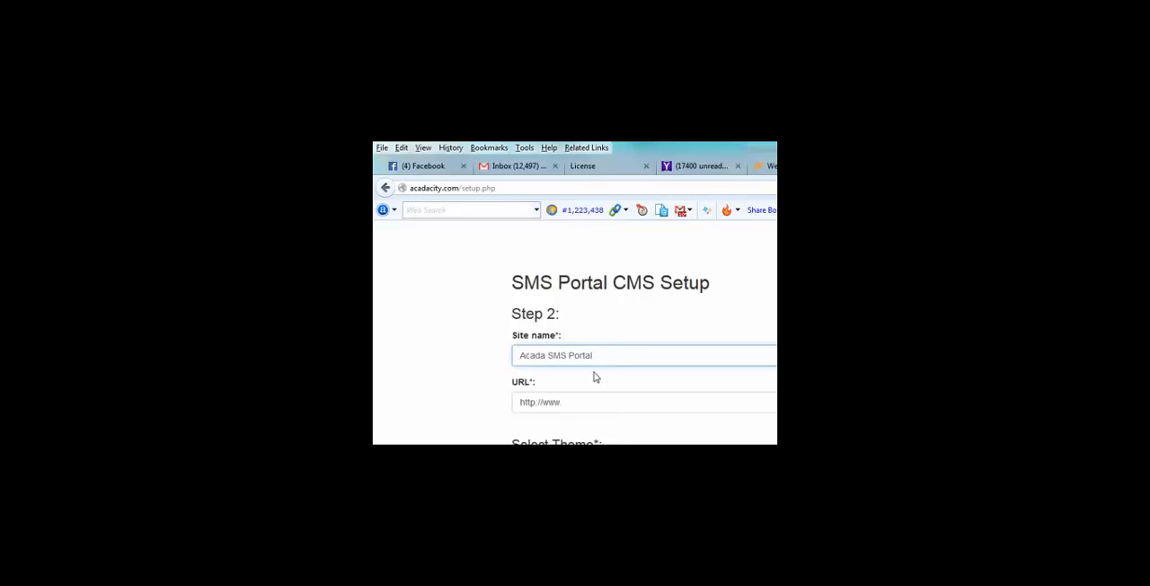
pyautogui.click(584, 403)
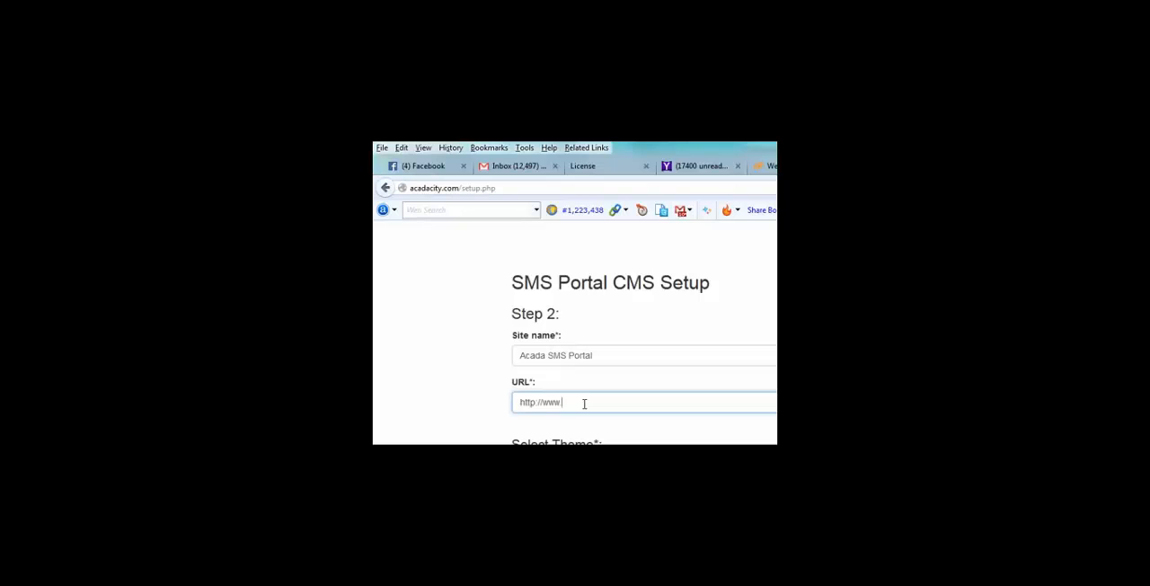
pyautogui.write('aca')
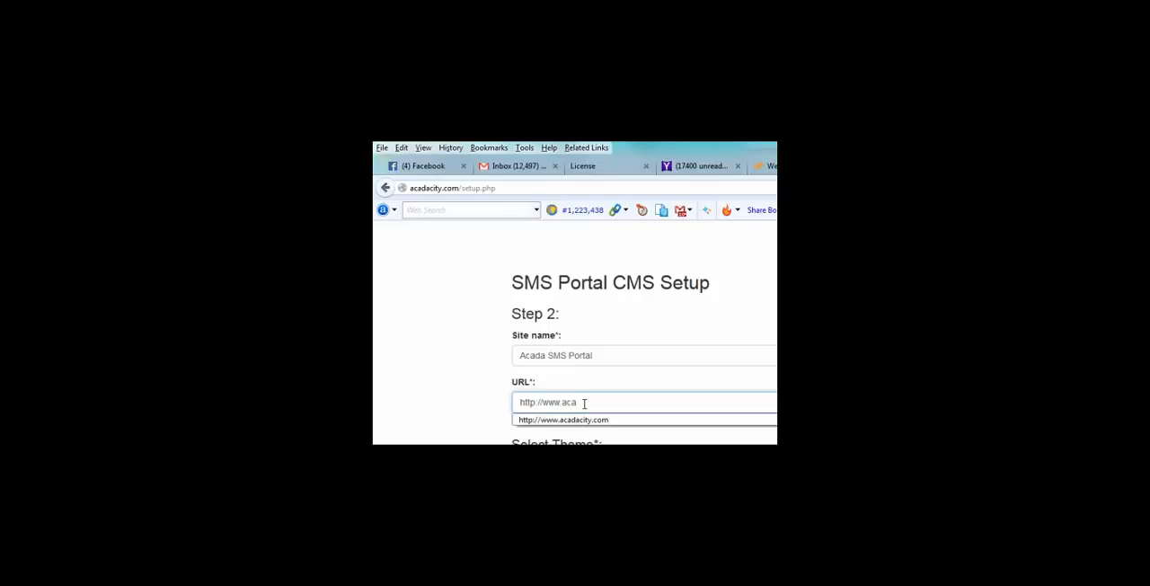
pyautogui.press('Down')
pyautogui.press('Return')
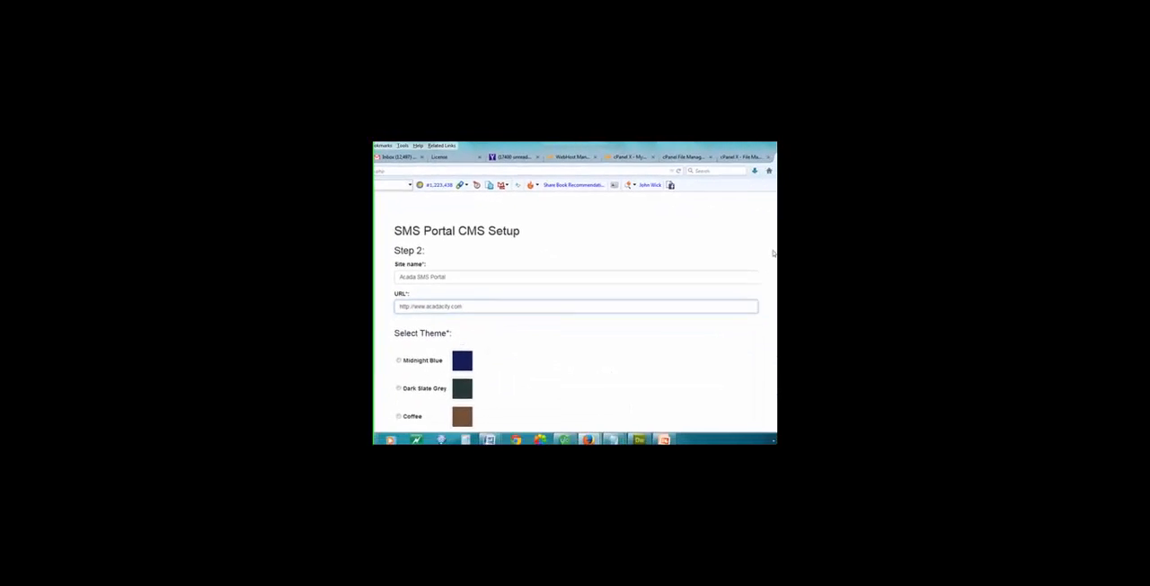
# Select the Plum Velvet theme and save the Step 2 site settings
pyautogui.scroll(-1, 530, 352)
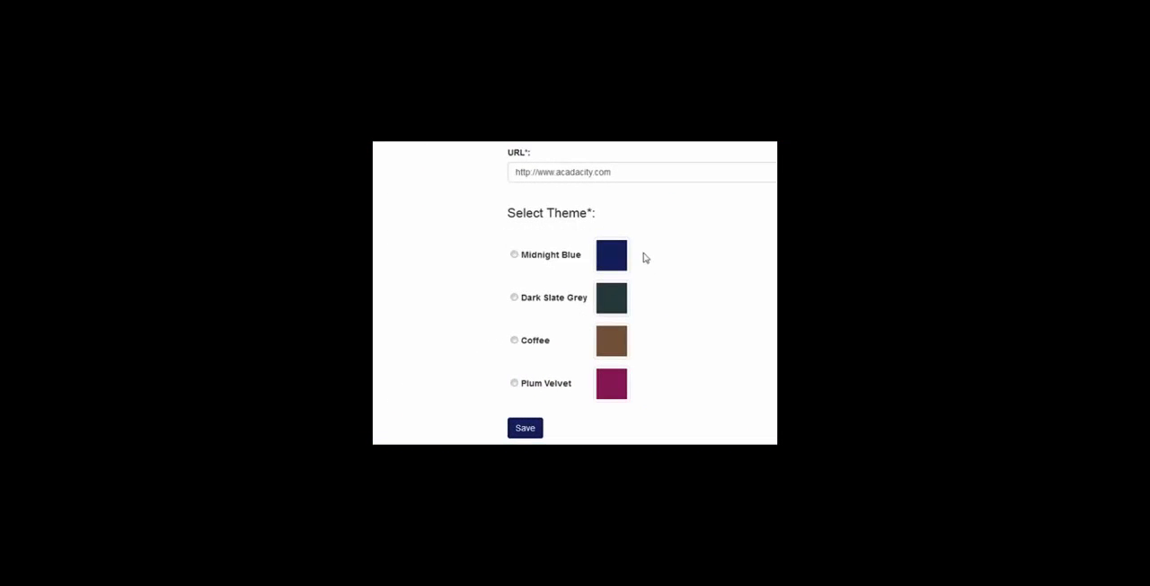
pyautogui.click(515, 383)
pyautogui.click(532, 430)
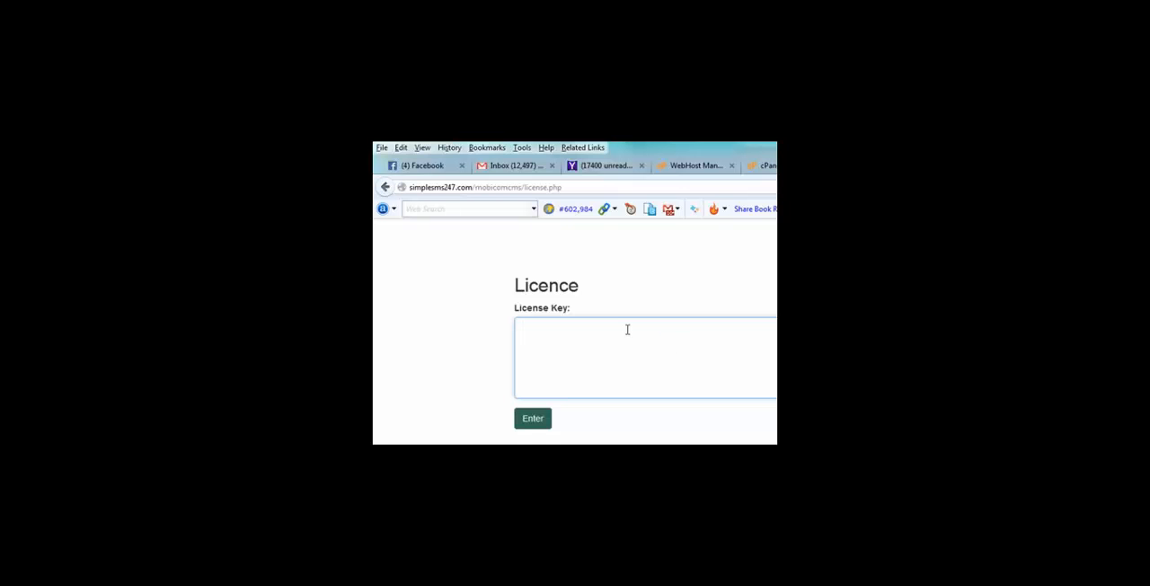
# Submit the licence key form for the SMS portal
pyautogui.click(533, 421)
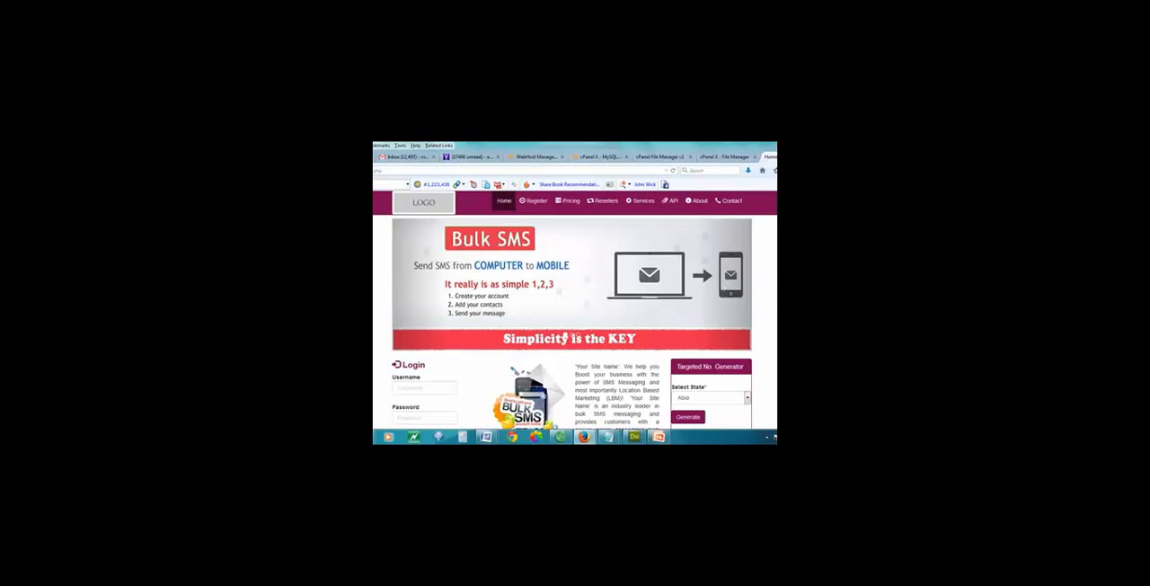
# Examine the portal's home page, including the banner, service text, Targeted No. Generator, Bank Details and footer
pyautogui.scroll(-10, 575, 324)
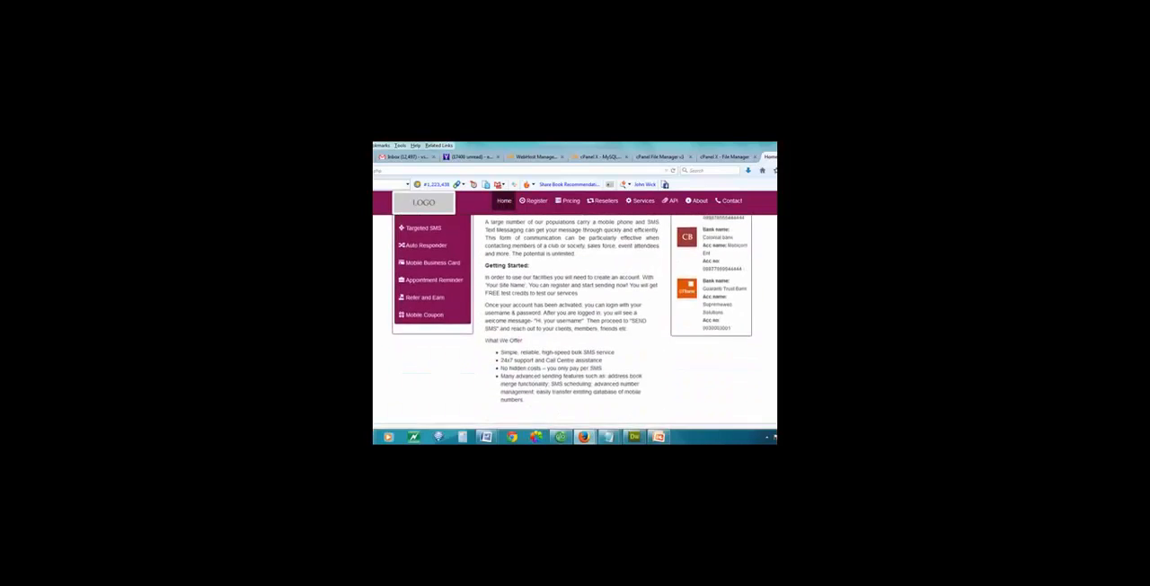
pyautogui.scroll(10, 575, 324)
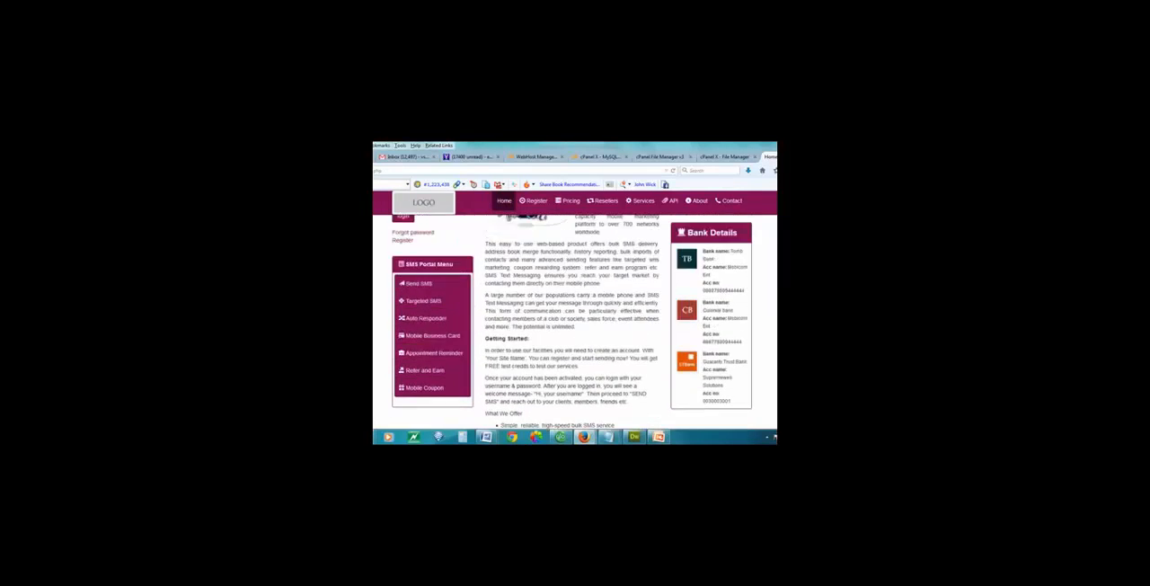
pyautogui.scroll(-10, 575, 324)
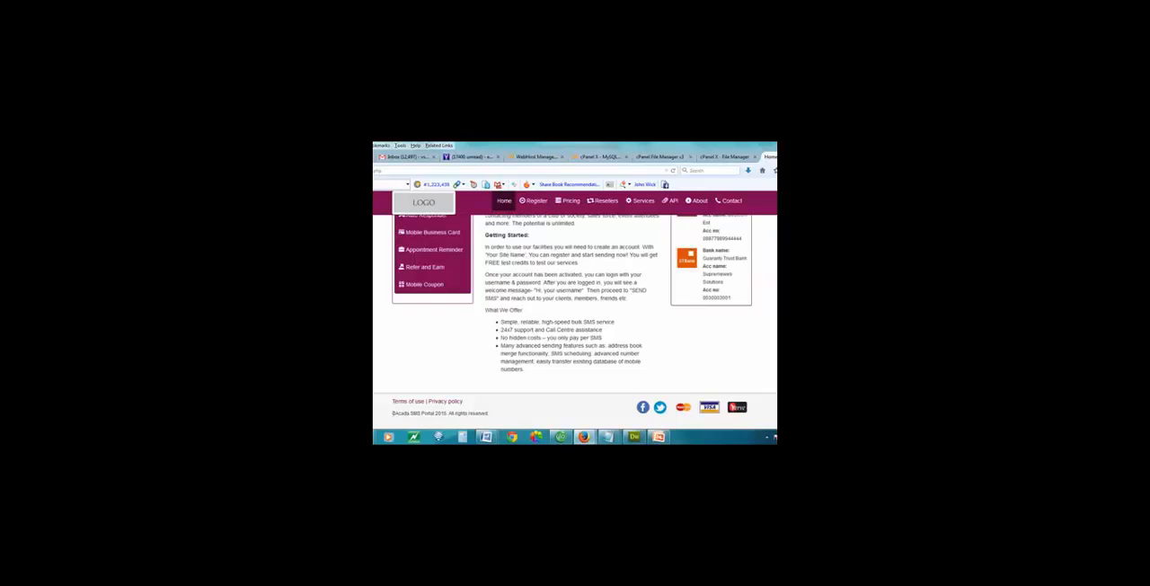
pyautogui.scroll(10, 573, 324)
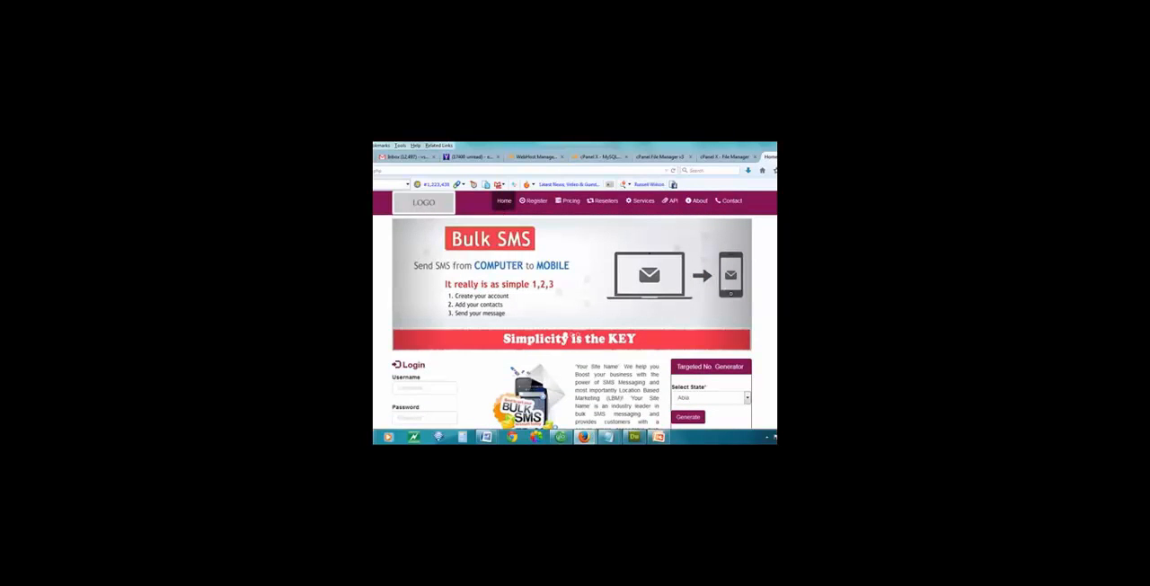
pyautogui.scroll(-10, 573, 324)
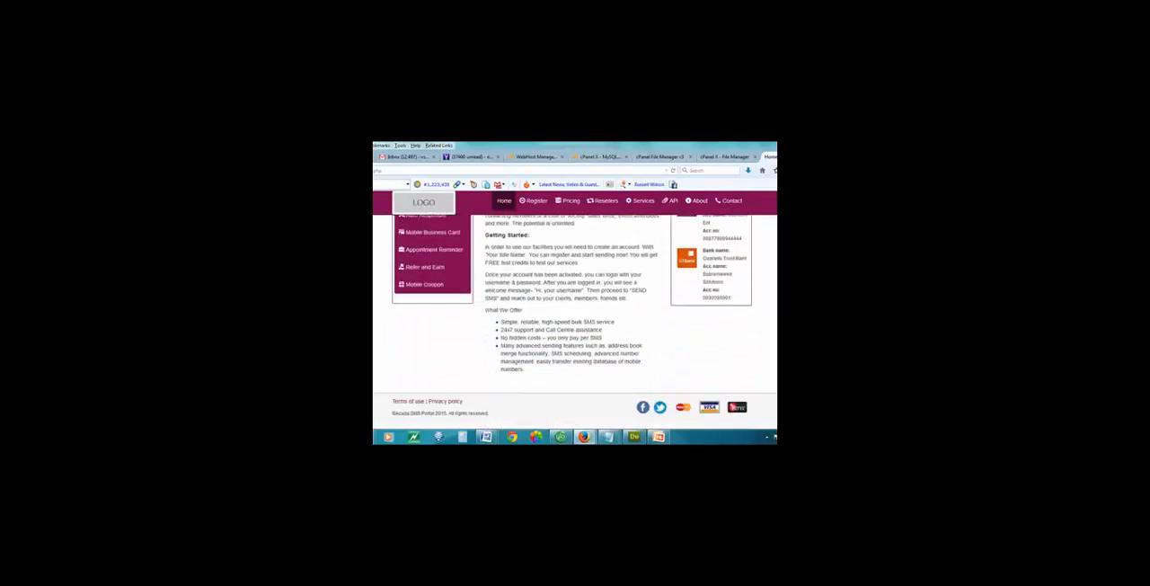
pyautogui.scroll(5, 573, 324)
pyautogui.scroll(5, 575, 324)
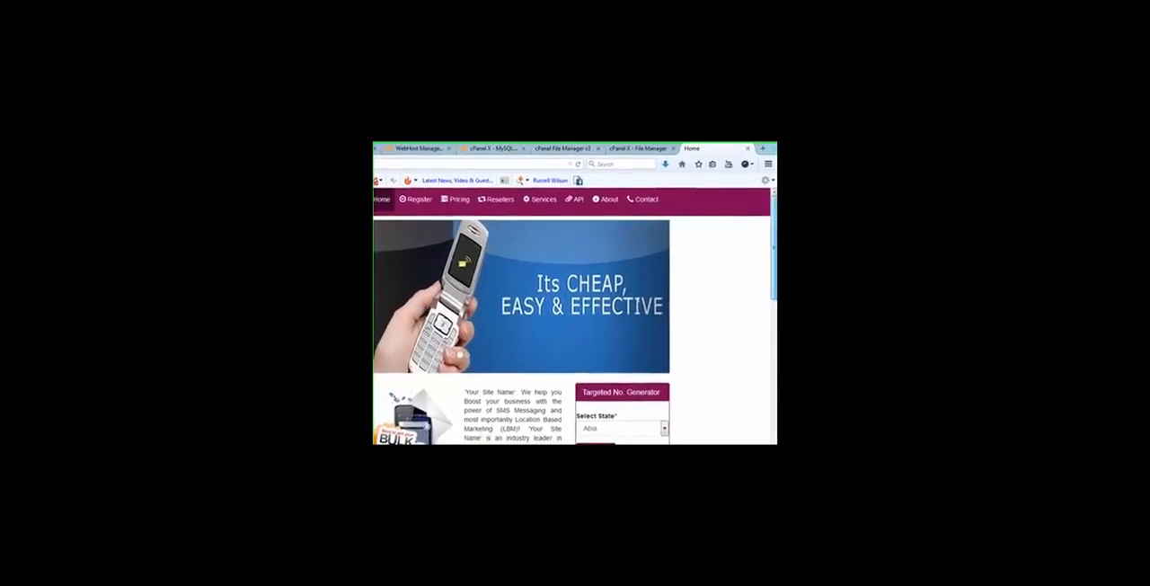
pyautogui.scroll(-4, 416, 275)
pyautogui.scroll(4, 503, 323)
pyautogui.scroll(-4, 503, 324)
pyautogui.scroll(-3, 656, 278)
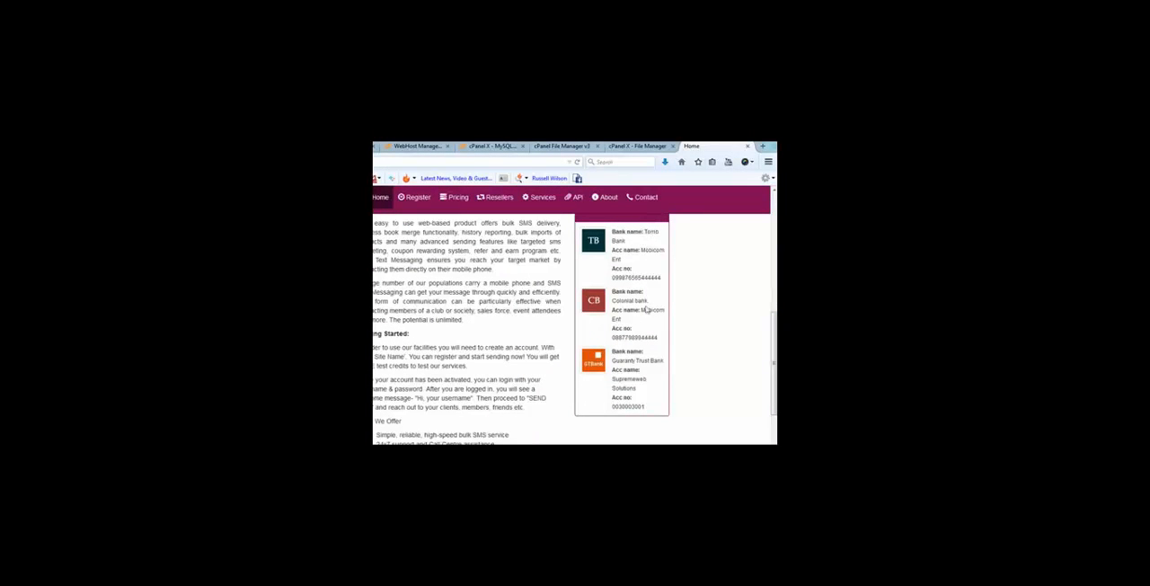
pyautogui.scroll(-2, 575, 328)
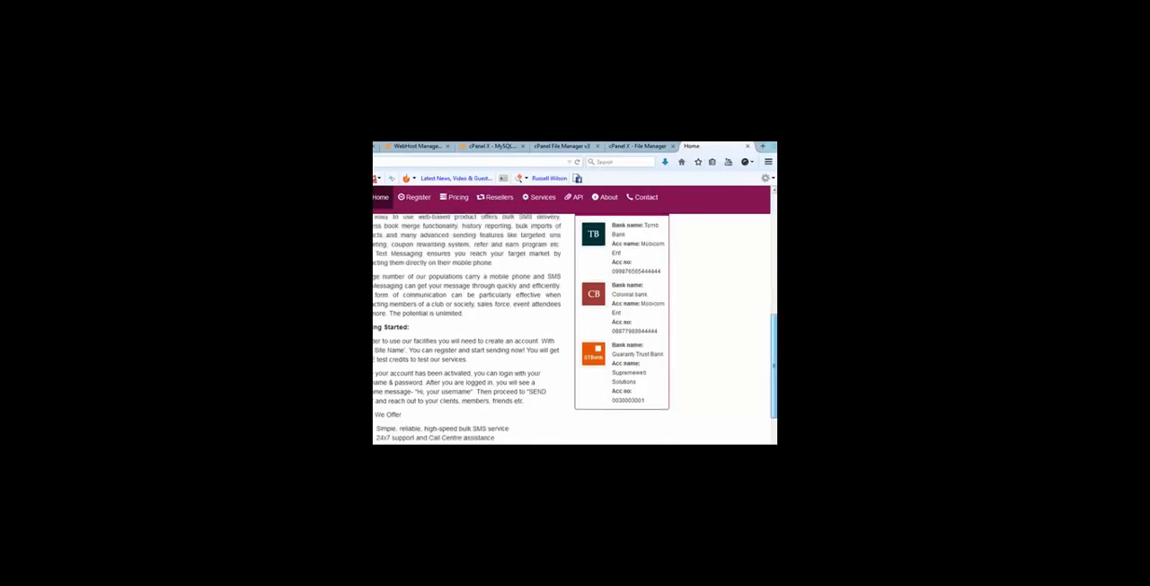
pyautogui.scroll(4, 576, 328)
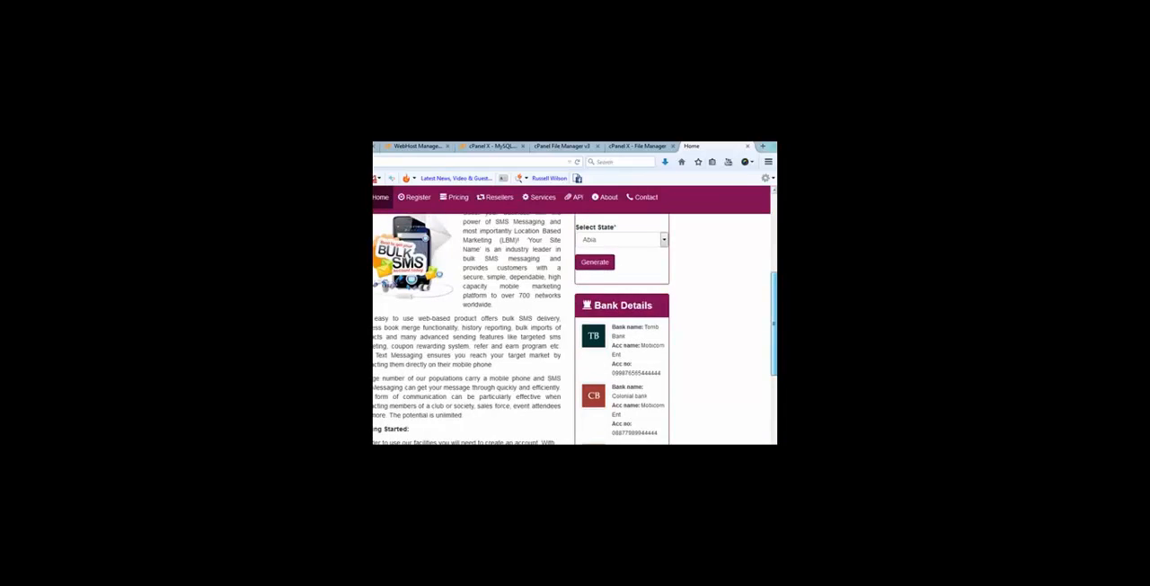
pyautogui.scroll(3, 575, 328)
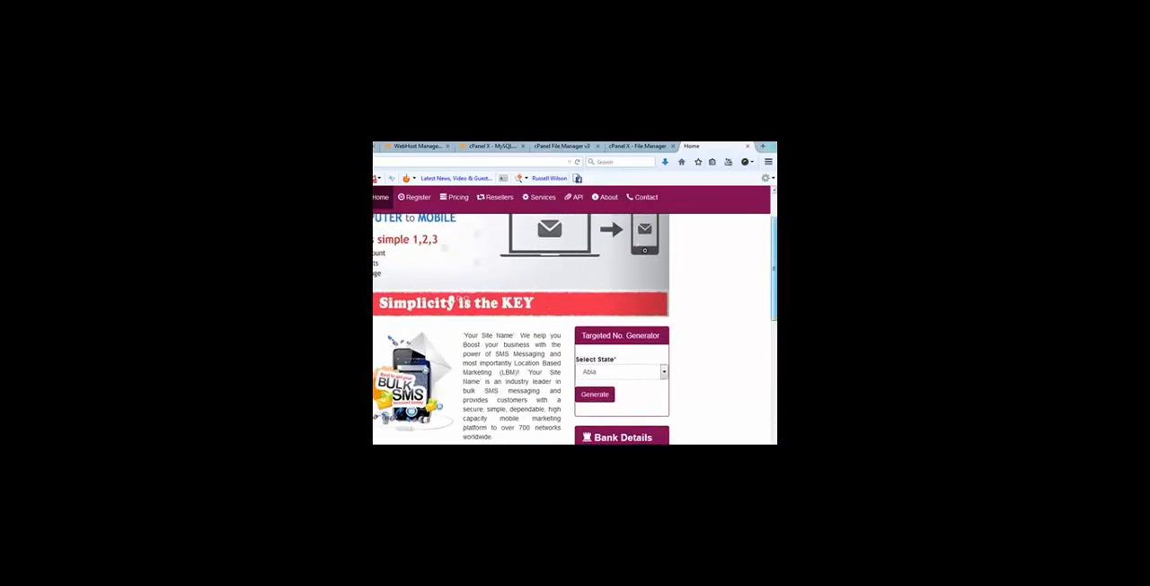
pyautogui.scroll(1, 575, 319)
pyautogui.scroll(-2, 480, 306)
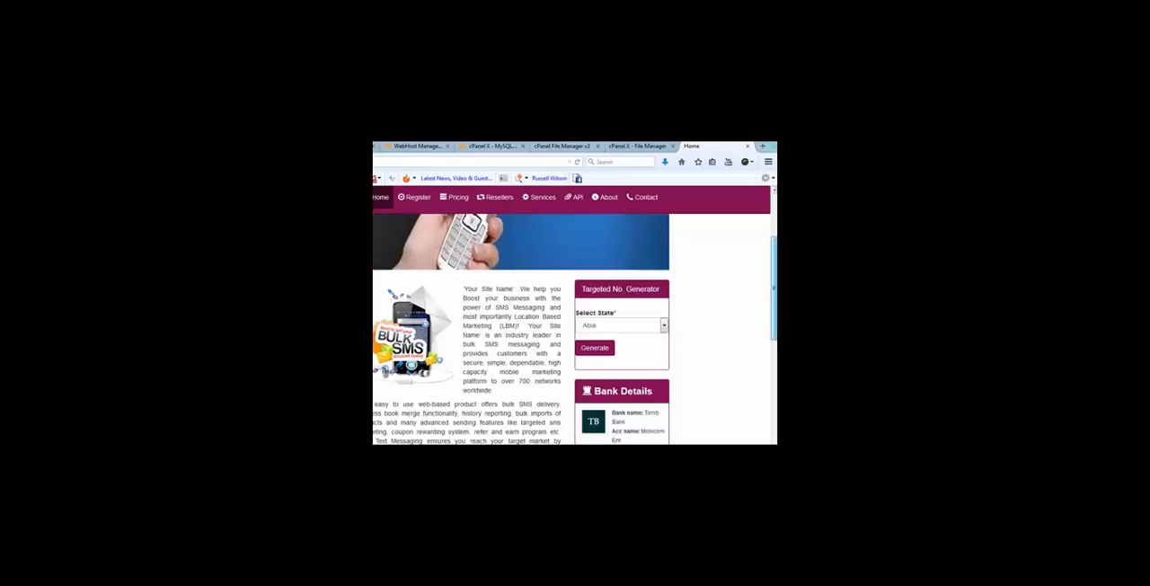
pyautogui.scroll(-5, 510, 289)
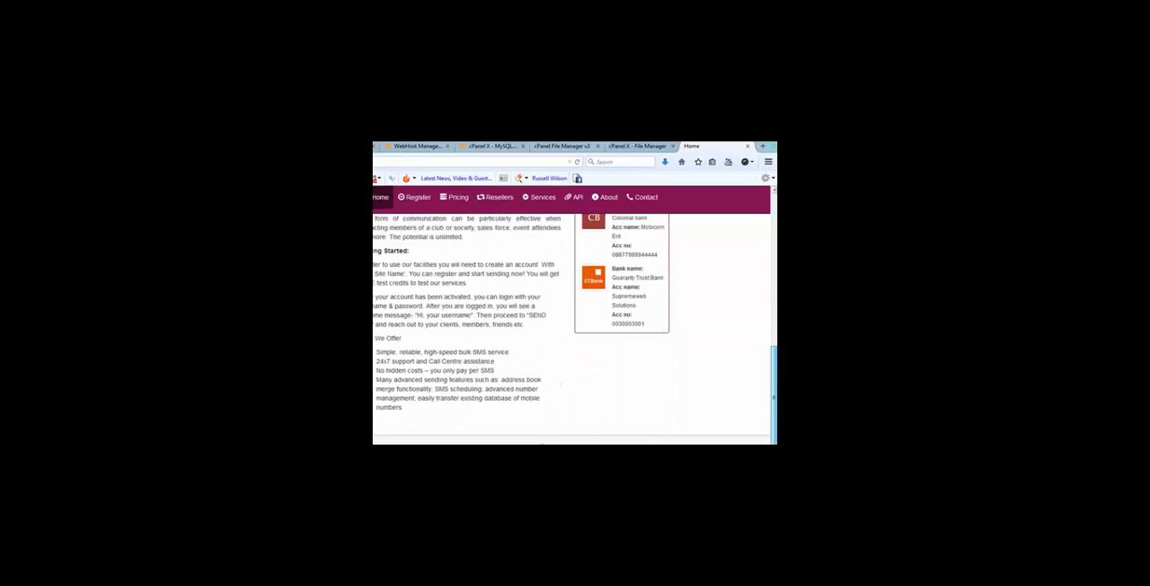
pyautogui.scroll(-2, 571, 328)
pyautogui.scroll(10, 571, 328)
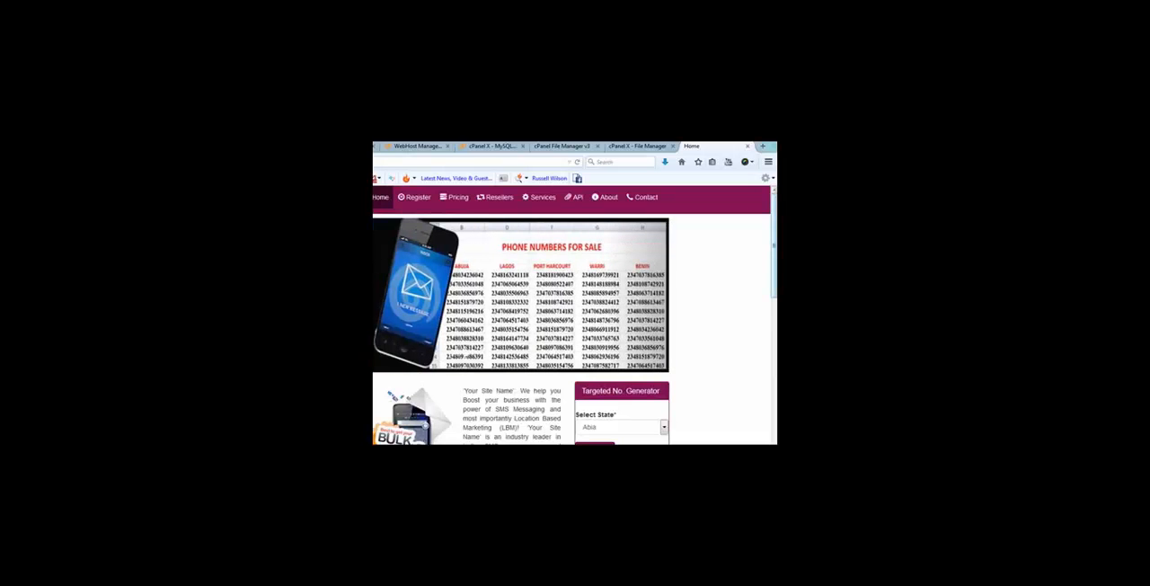
pyautogui.scroll(-2, 575, 328)
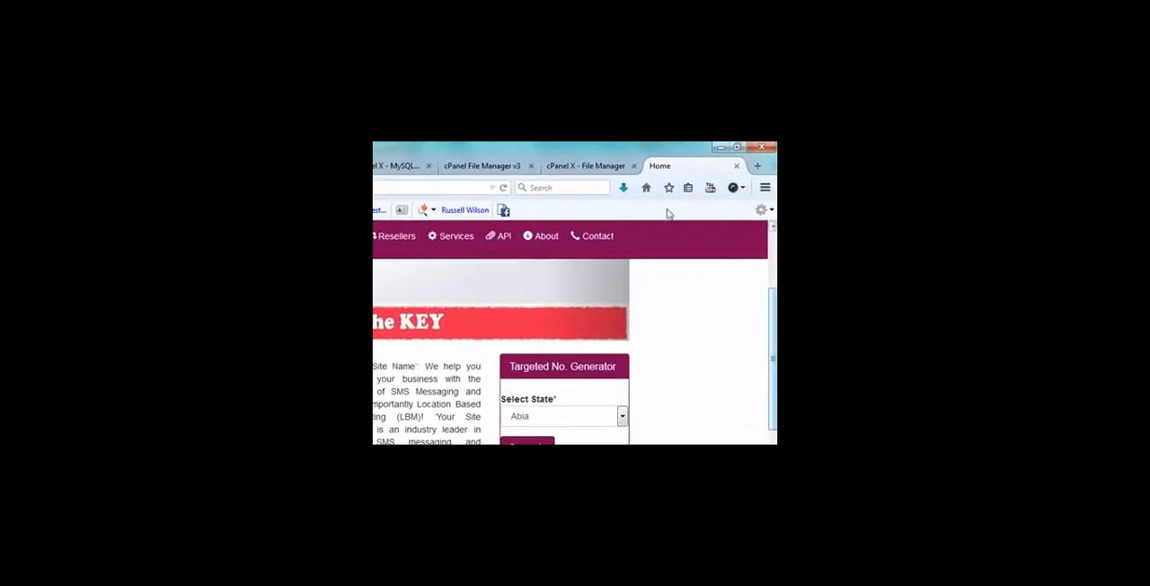
# Open the portal's admin login page on acadacity.com in a new browser tab
pyautogui.click(757, 165)
pyautogui.write('www.')
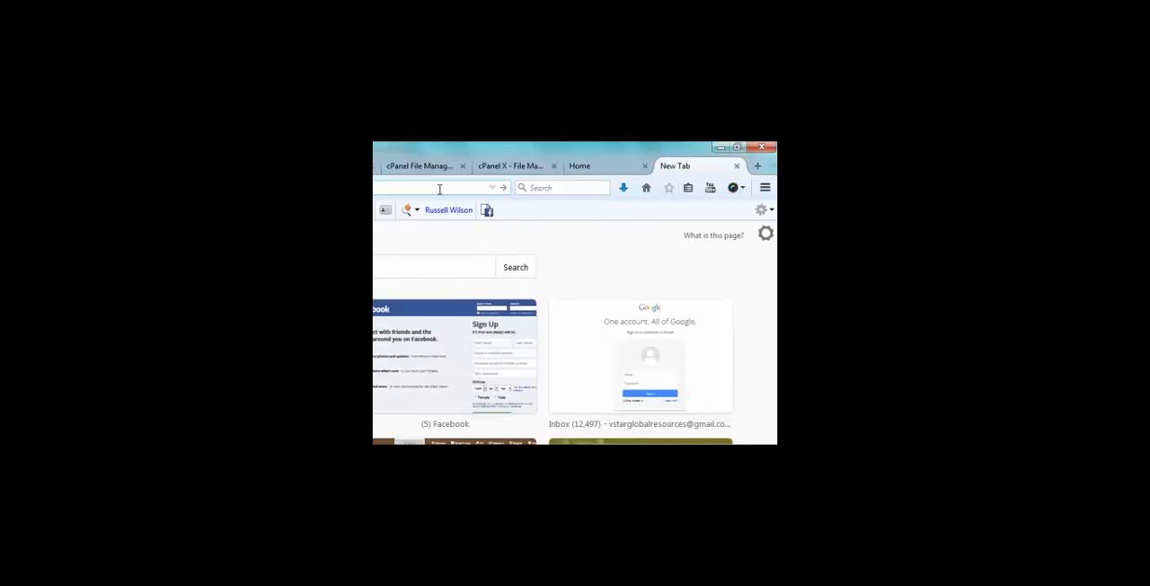
pyautogui.write('w')
pyautogui.press('Return')
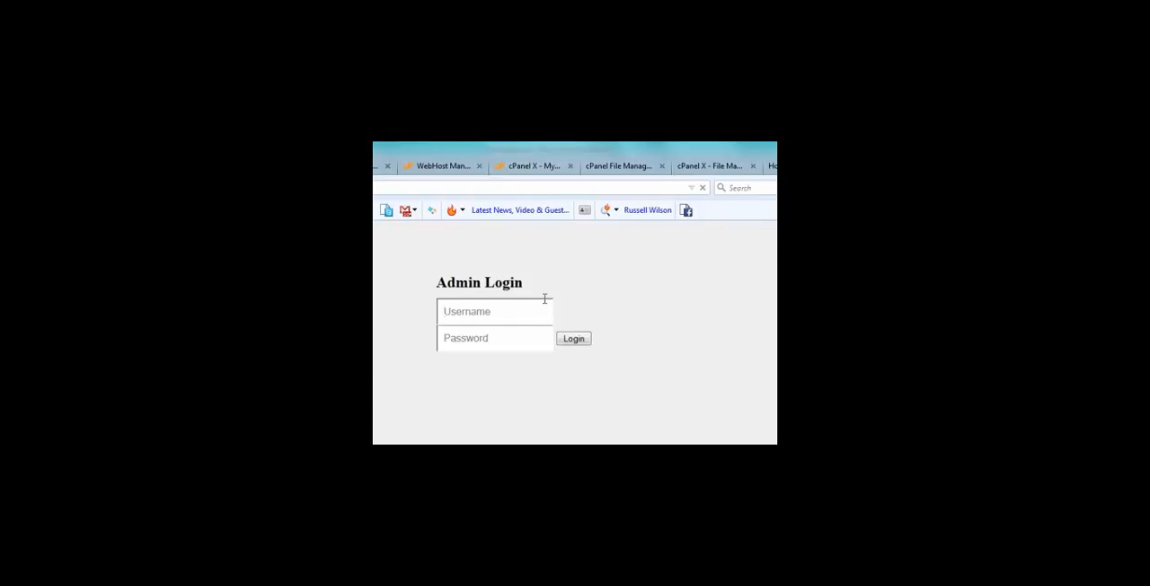
# Log in to the portal's admin area with the username admin and the admin password
pyautogui.write('admin')
pyautogui.press('Tab')
pyautogui.write('******')
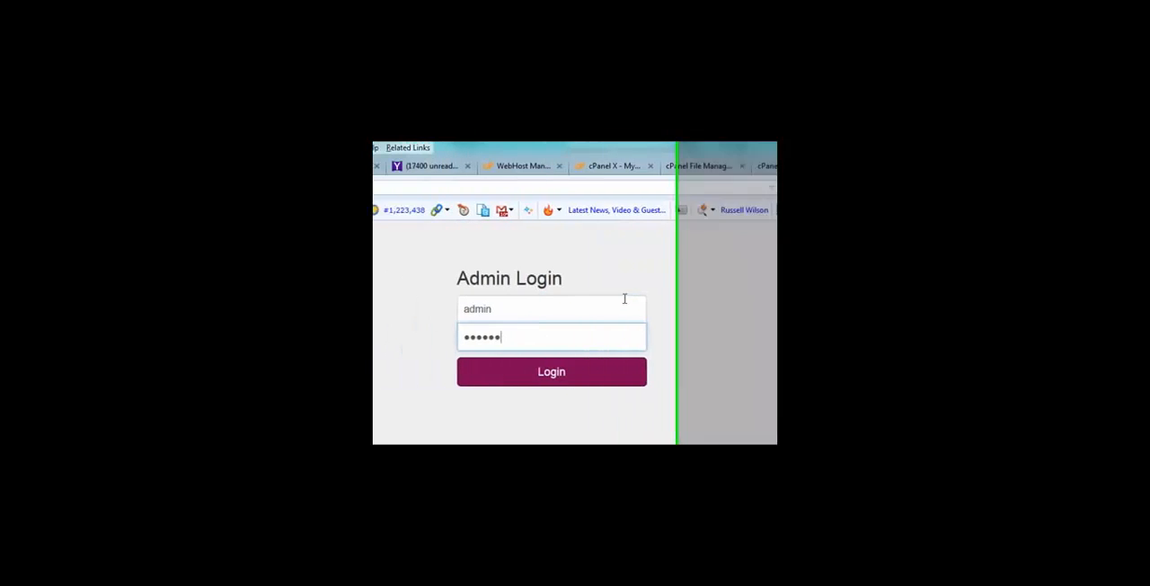
pyautogui.press('Return')
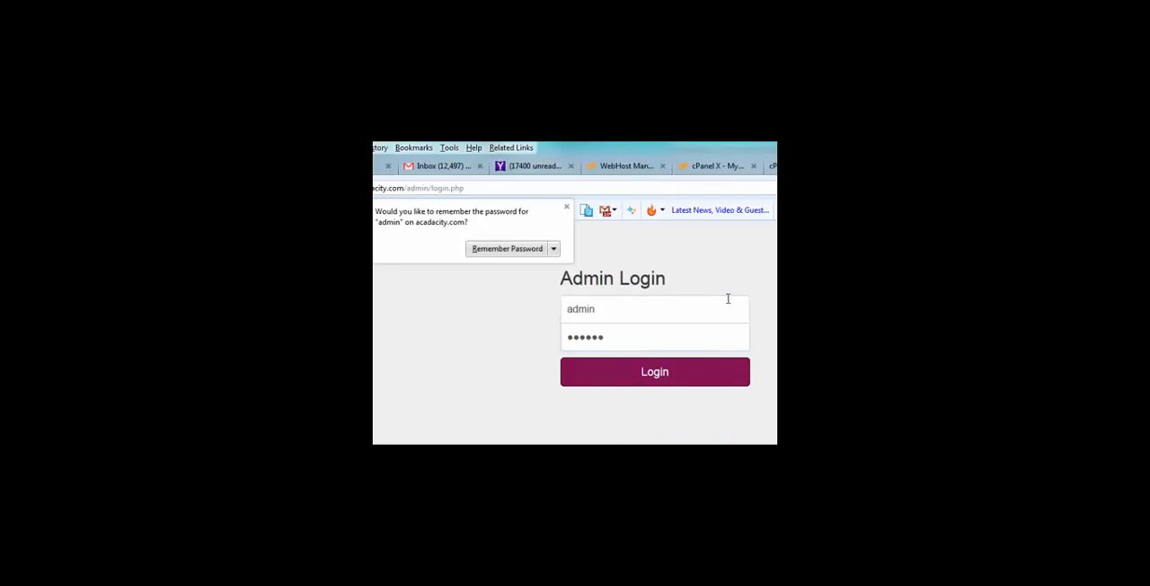
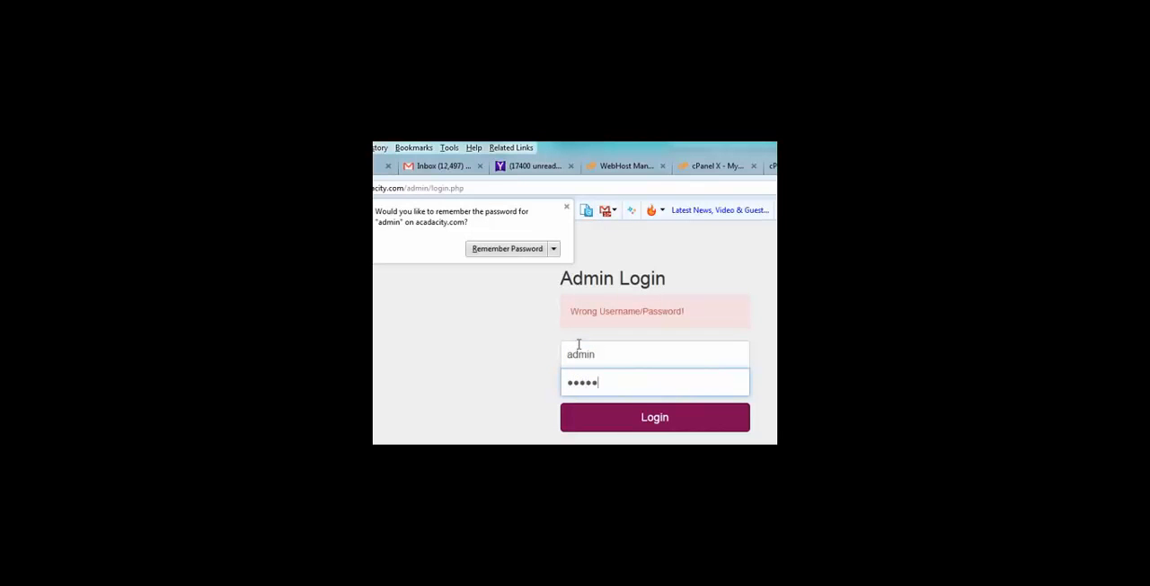
# Dismiss the browser's offer to remember the admin password for acadacity.com without saving it
pyautogui.click(567, 208)
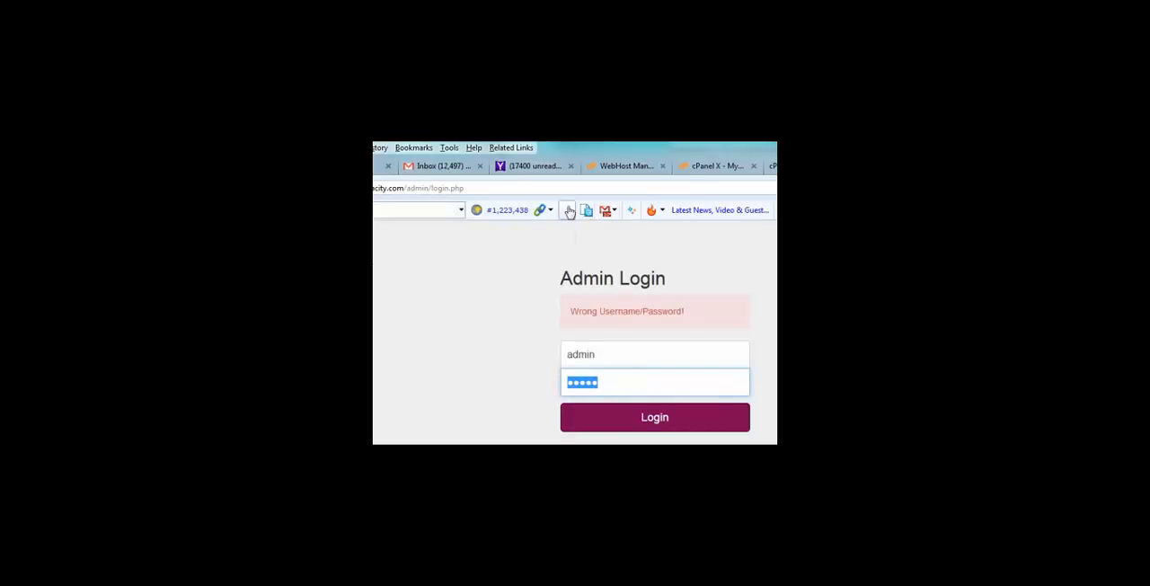
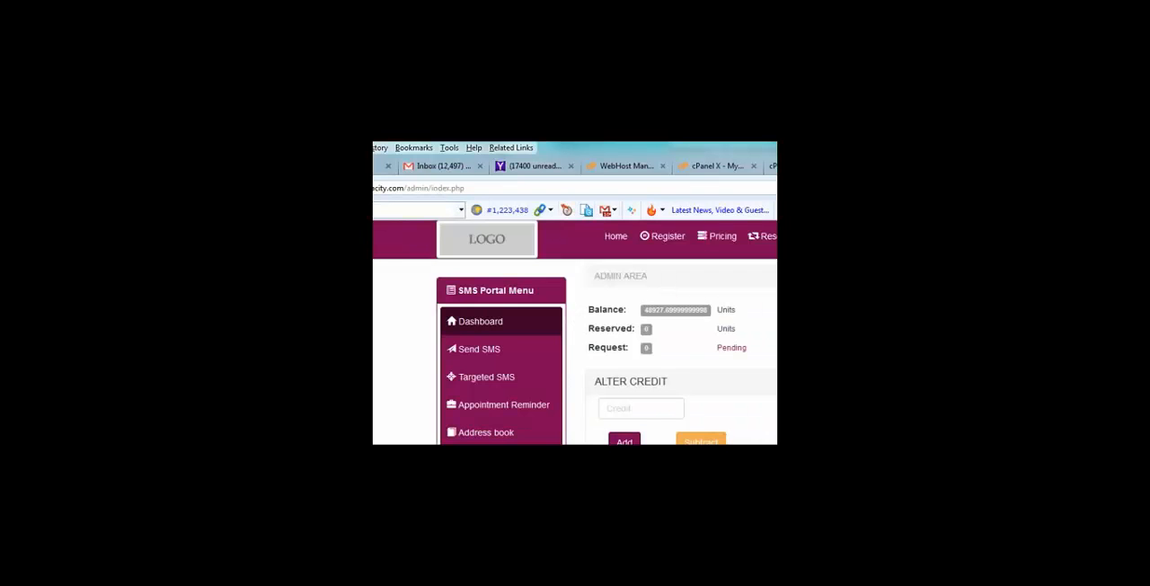
# Look through the admin dashboard's options and the Send SMS form
pyautogui.moveTo(774, 237); pyautogui.dragTo(774, 406)
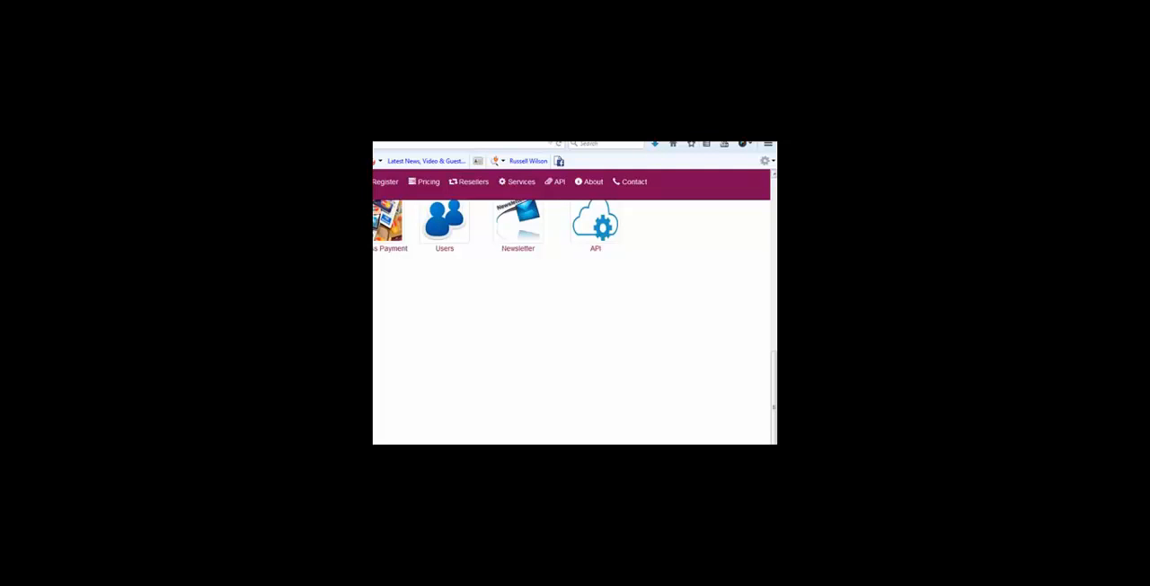
pyautogui.scroll(10, 575, 315)
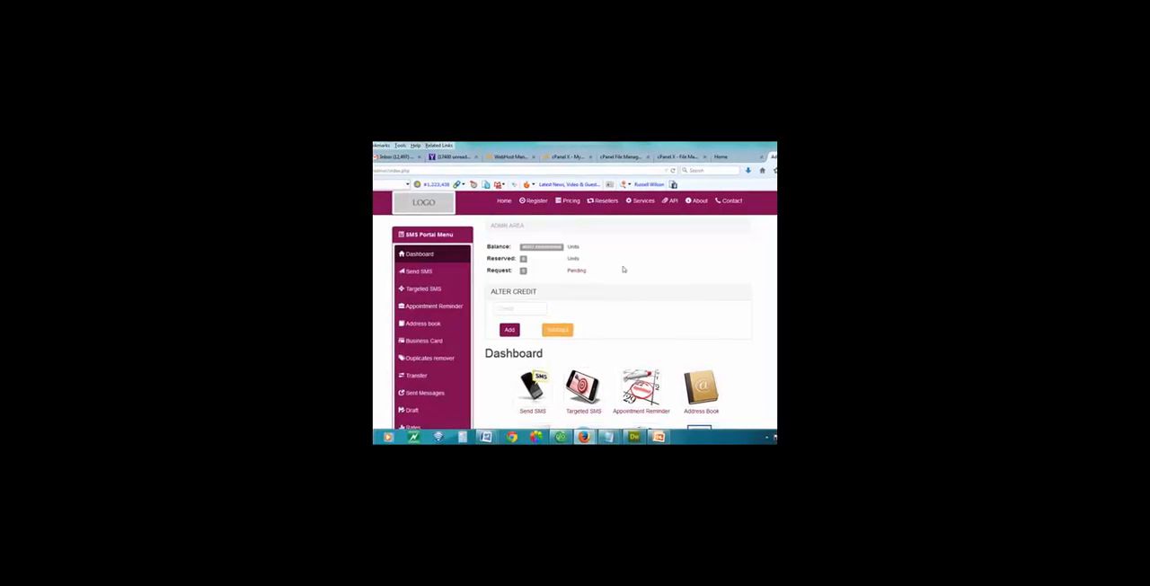
pyautogui.click(431, 272)
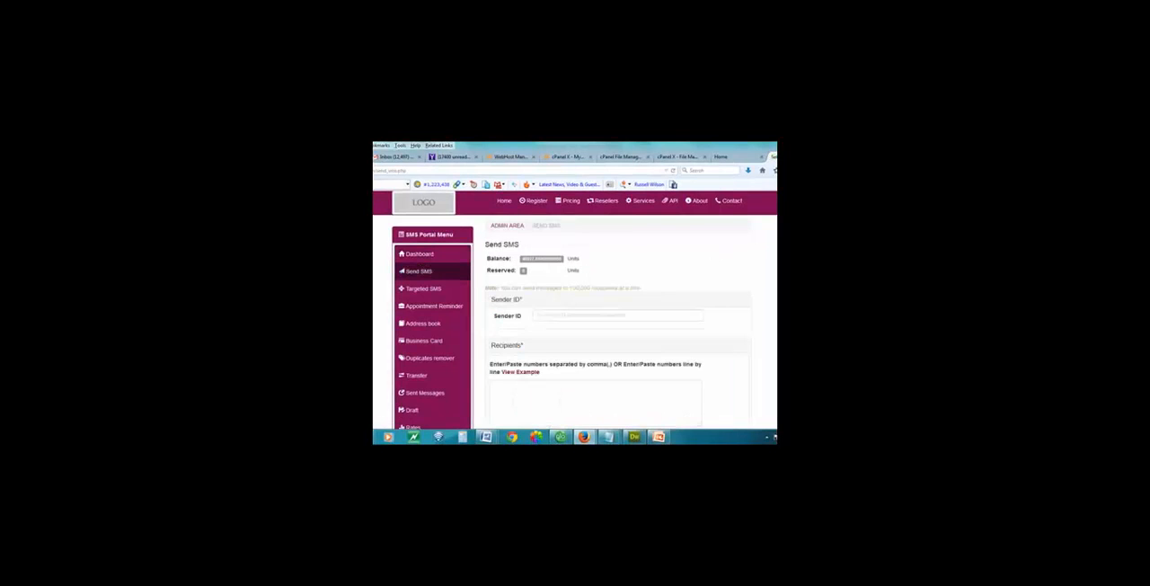
pyautogui.scroll(-2, 571, 321)
pyautogui.scroll(2, 572, 321)
# Open the Targeted SMS page and look over its Step 1 form with state and number count
pyautogui.click(433, 292)
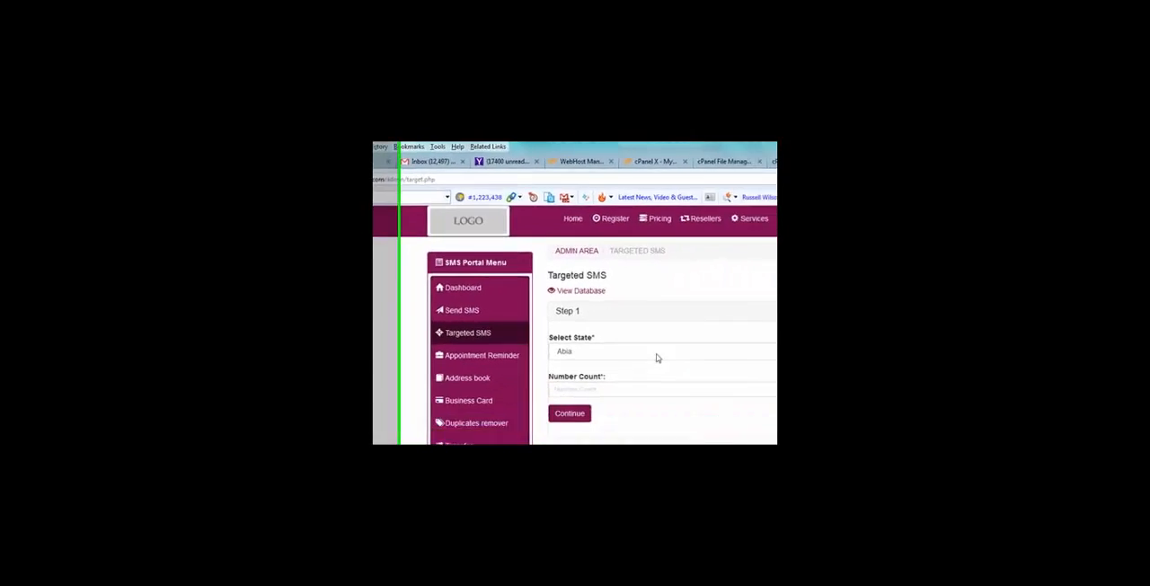
pyautogui.scroll(-2, 619, 270)
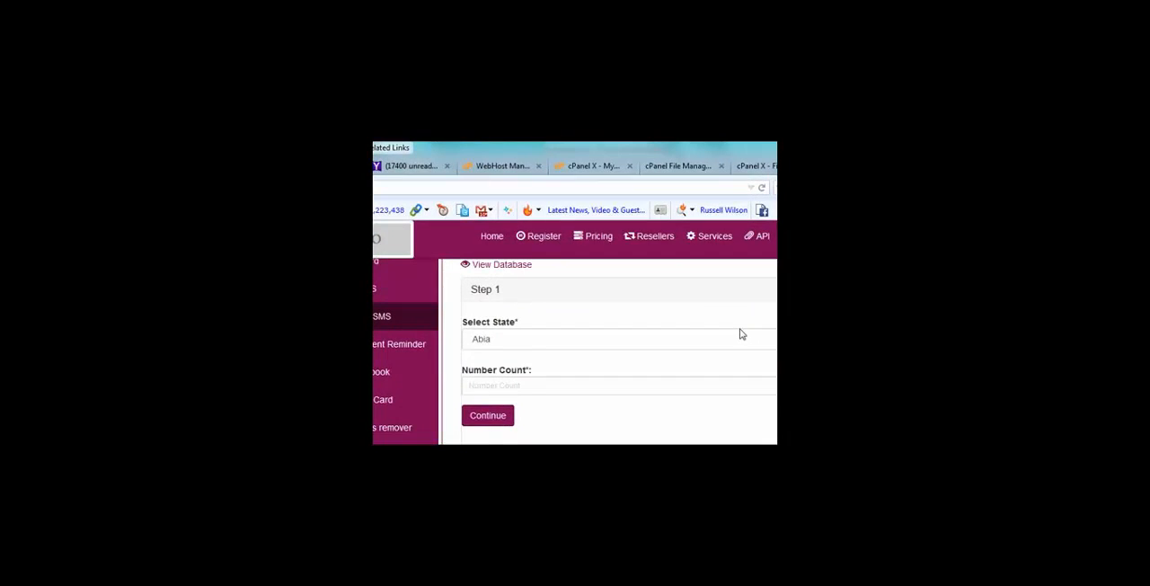
pyautogui.scroll(-2, 742, 335)
pyautogui.scroll(1, 742, 334)
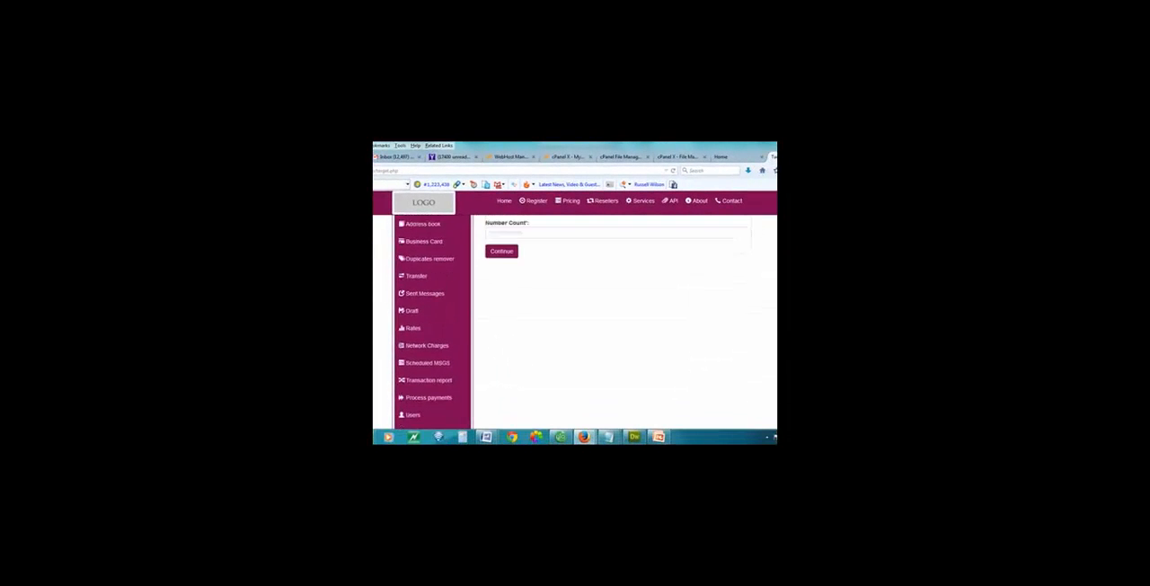
pyautogui.scroll(1, 619, 272)
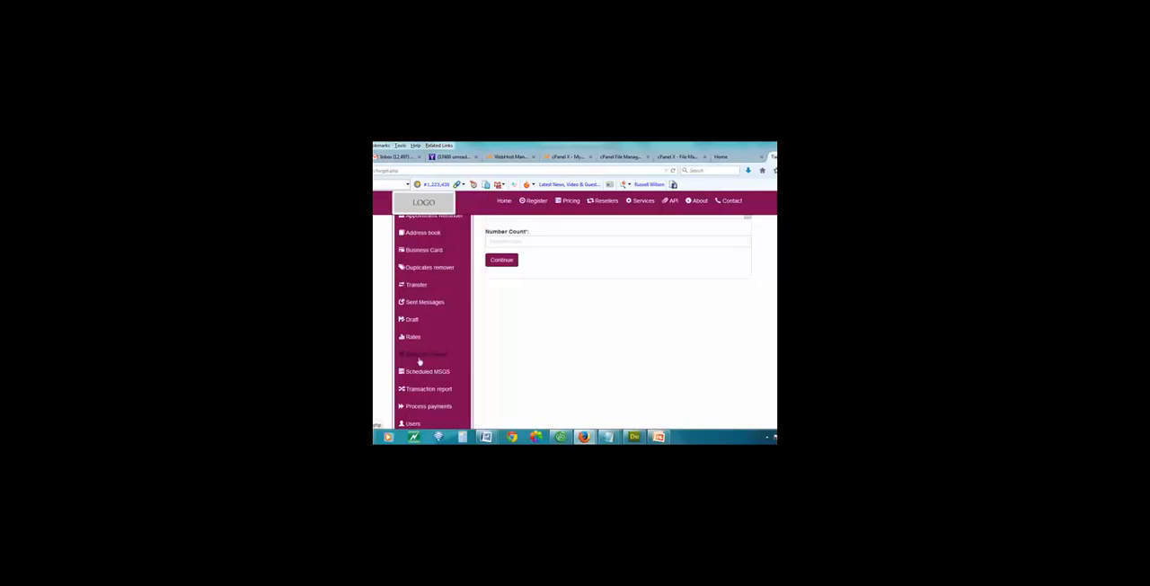
# Review the Referral setup form among the Configuration options and go to the site's home page
pyautogui.scroll(-1, 747, 311)
pyautogui.scroll(-5, 584, 315)
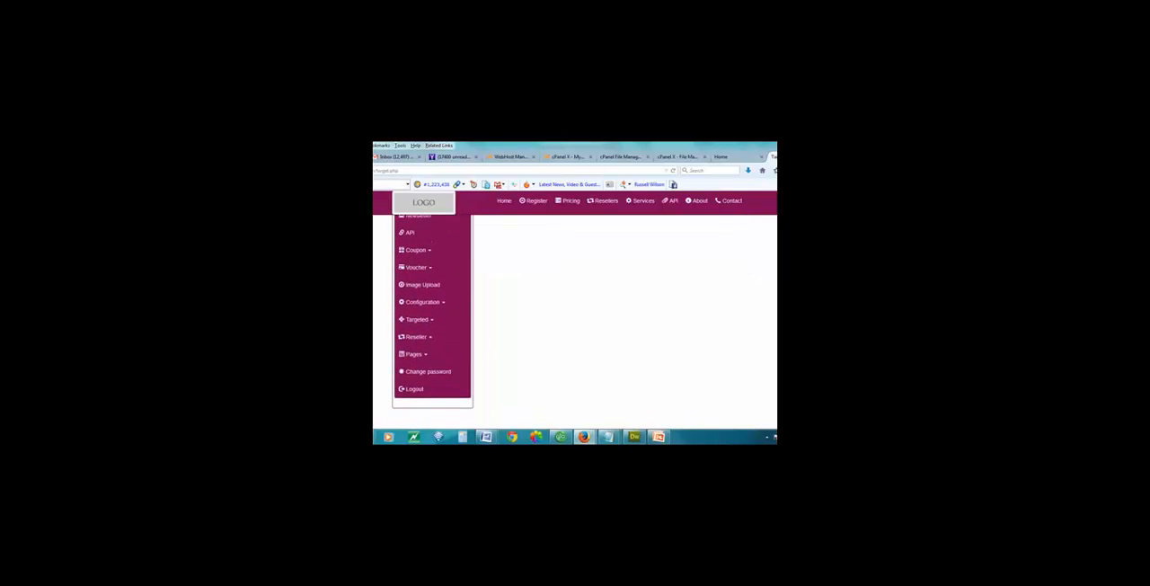
pyautogui.click(441, 303)
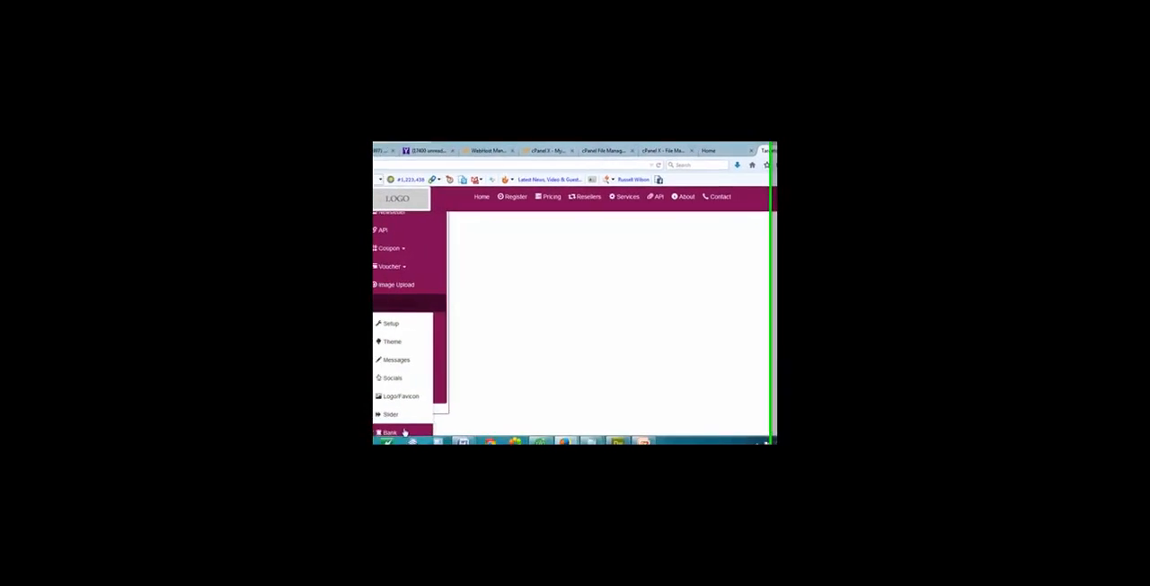
pyautogui.scroll(-1, 423, 378)
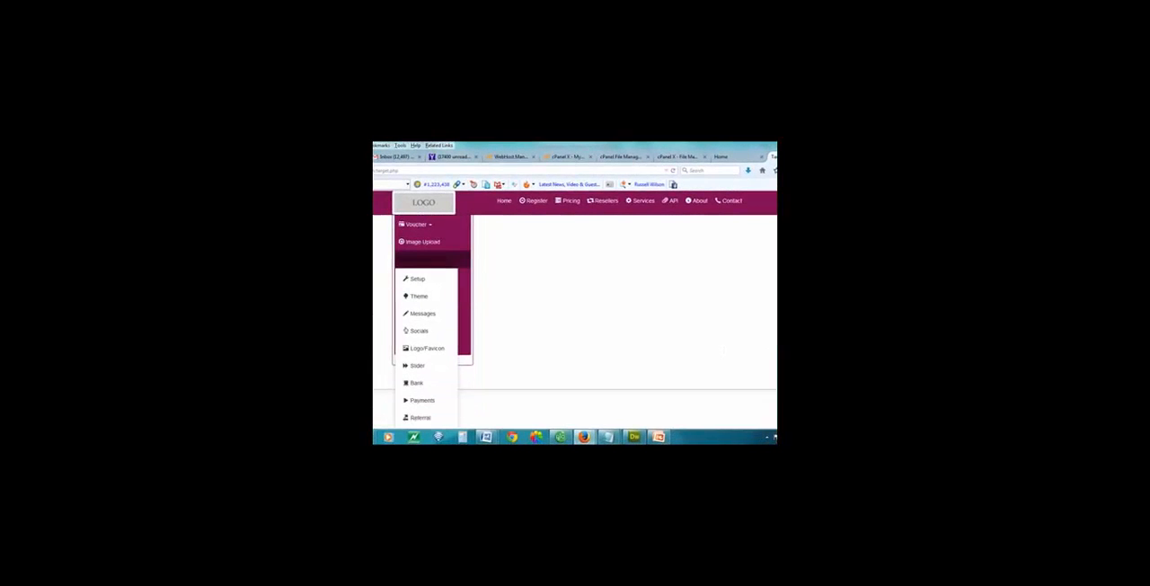
pyautogui.click(421, 419)
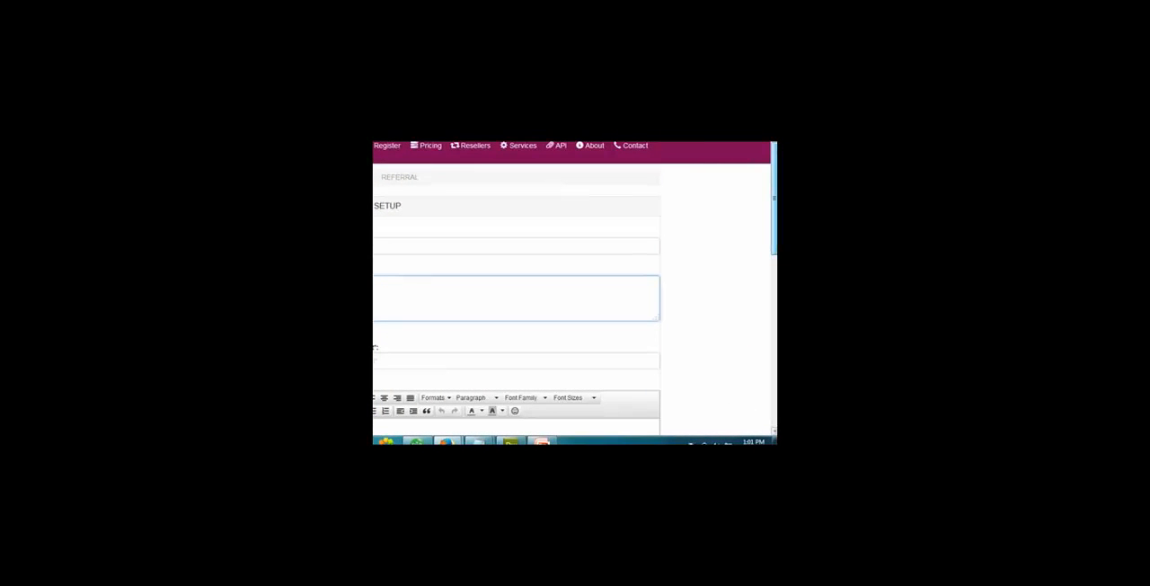
pyautogui.moveTo(774, 198); pyautogui.dragTo(775, 369)
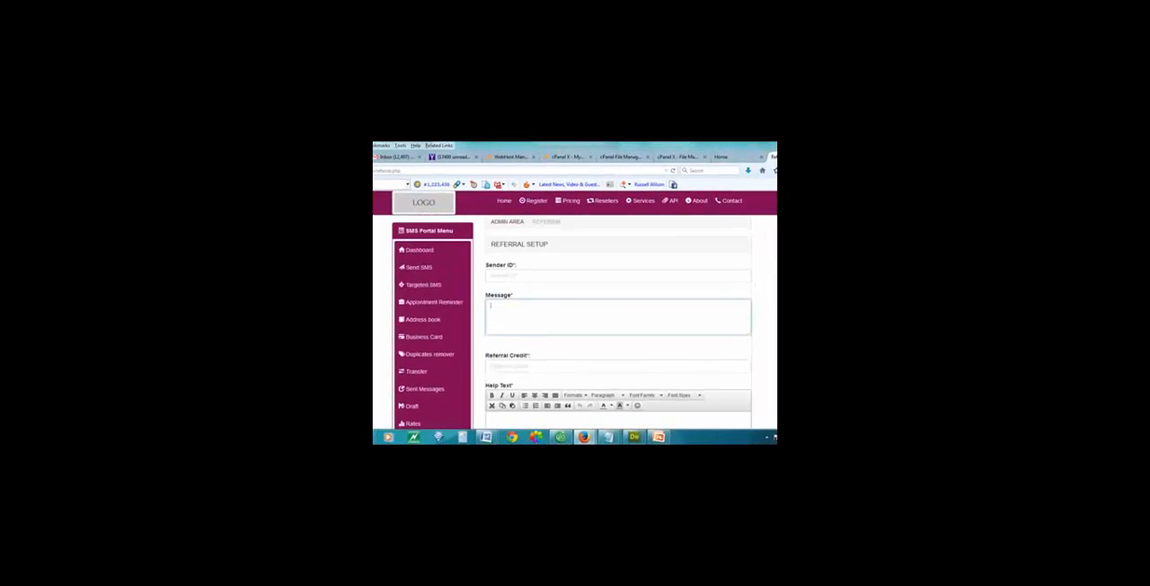
pyautogui.click(501, 205)
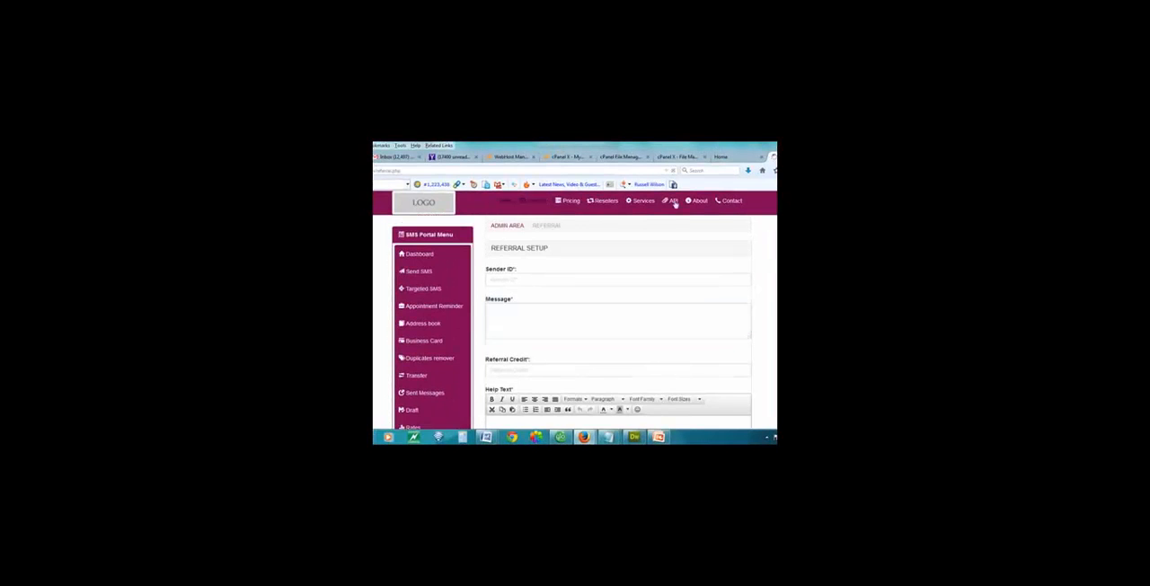